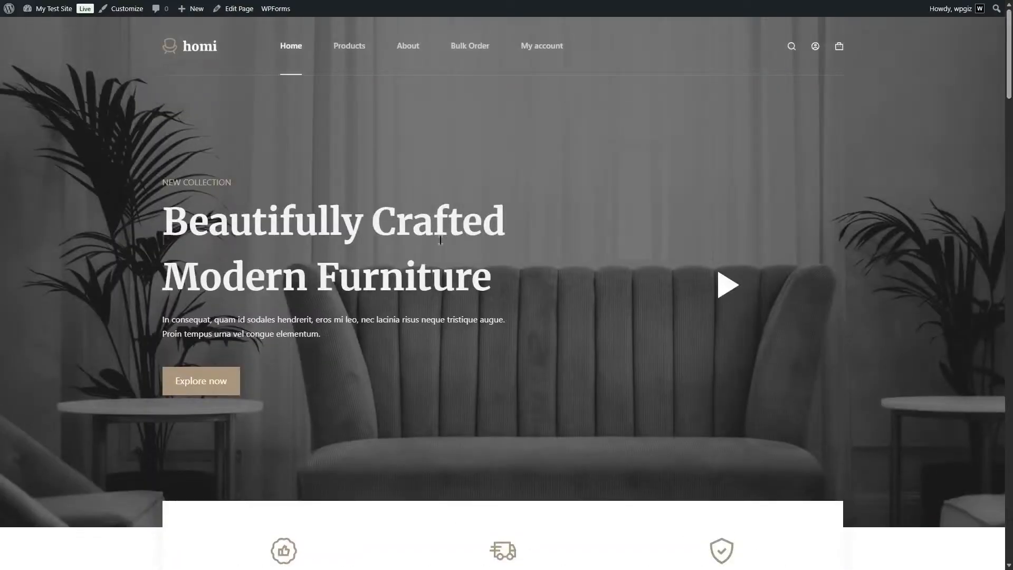
Enable the Wholesale module in Dokan's module list from the site's admin dashboard.
mouse_move(55, 9)
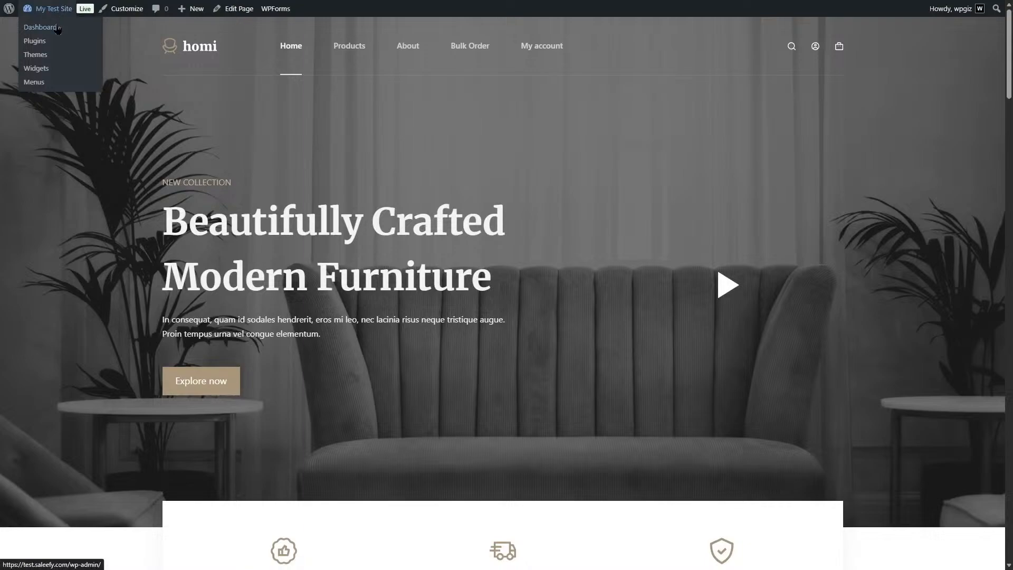
left_click(58, 29)
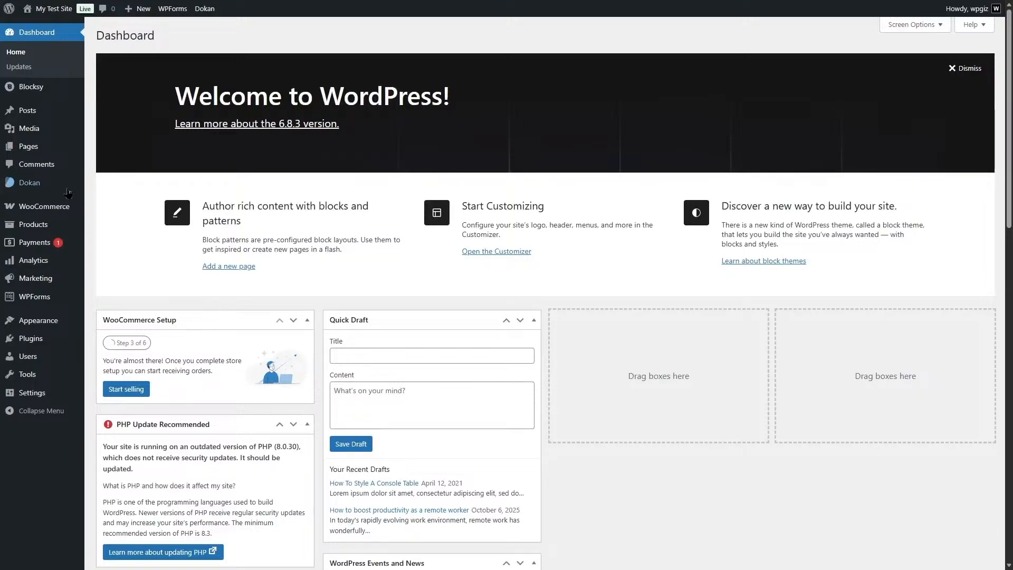
mouse_move(22, 185)
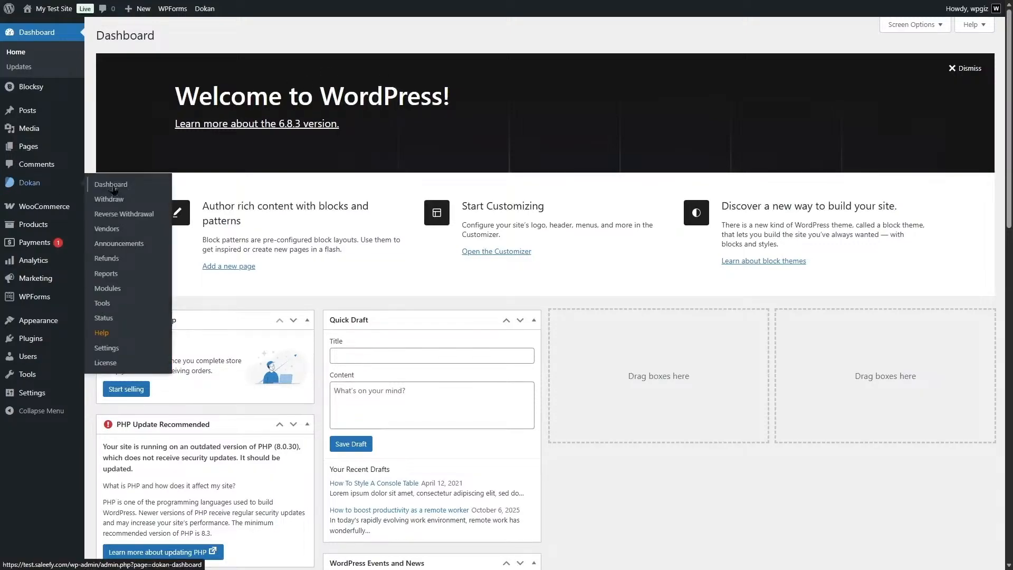
left_click(109, 289)
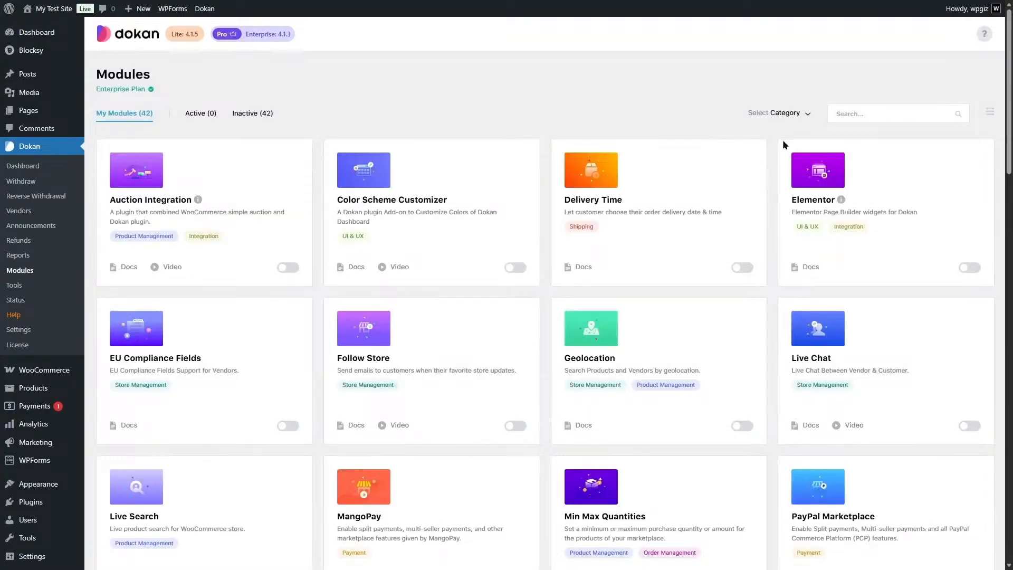
scroll(756, 146, "down", 14)
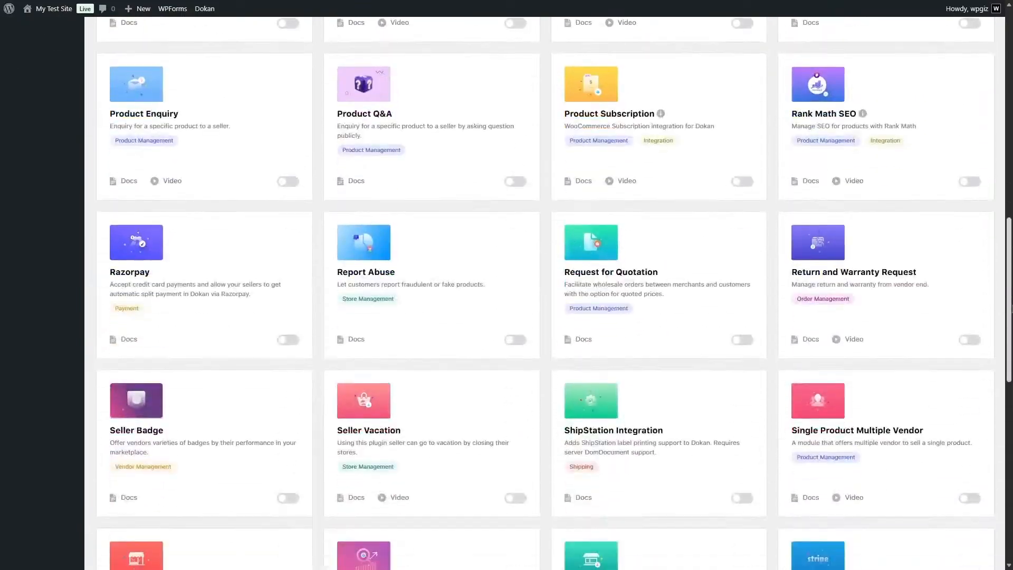
scroll(554, 293, "down", 11)
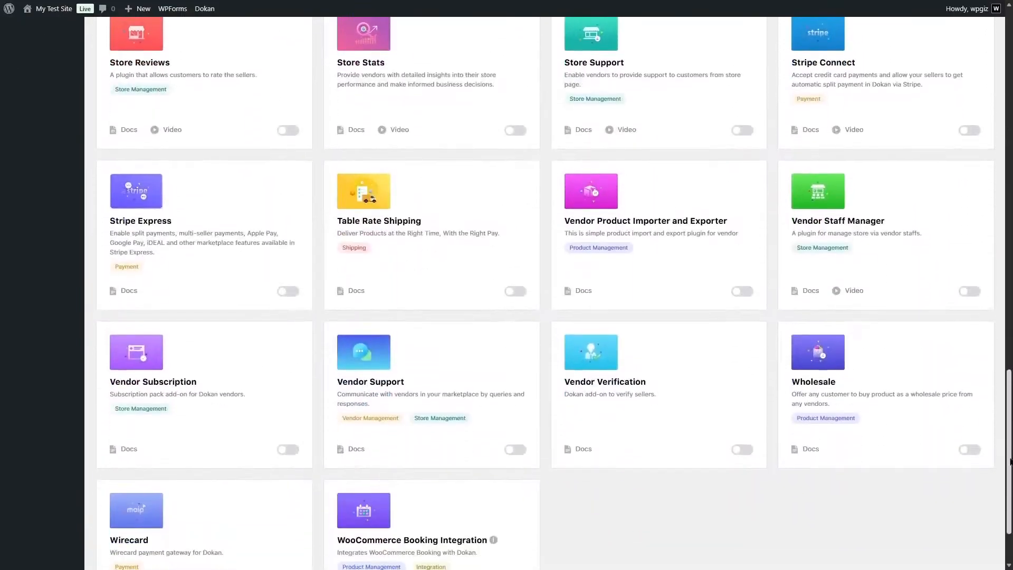
left_click(970, 450)
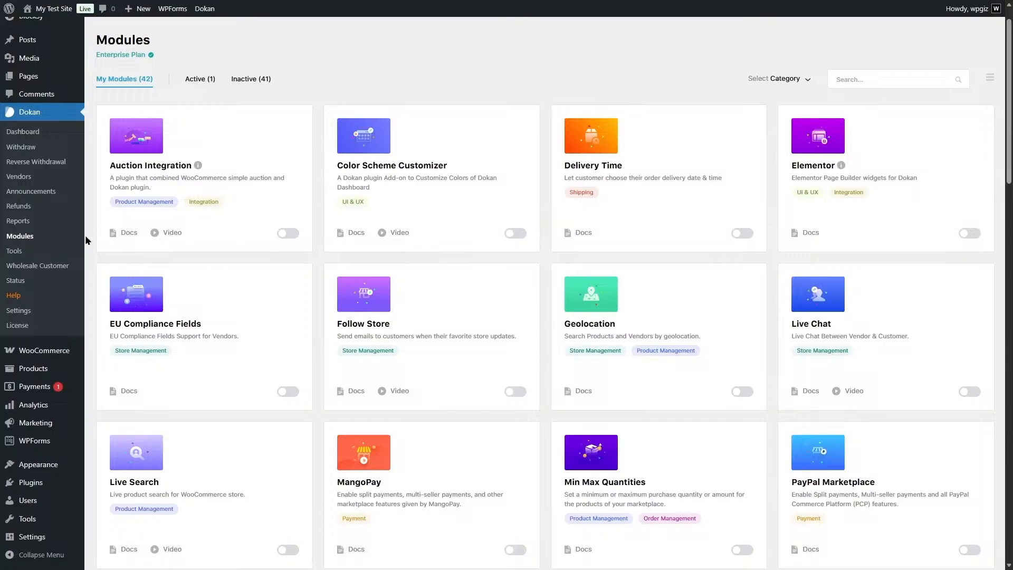
Check Dokan's wholesale customer list and review the Wholesale settings for price visibility, shop archive display and customer approval.
left_click(37, 271)
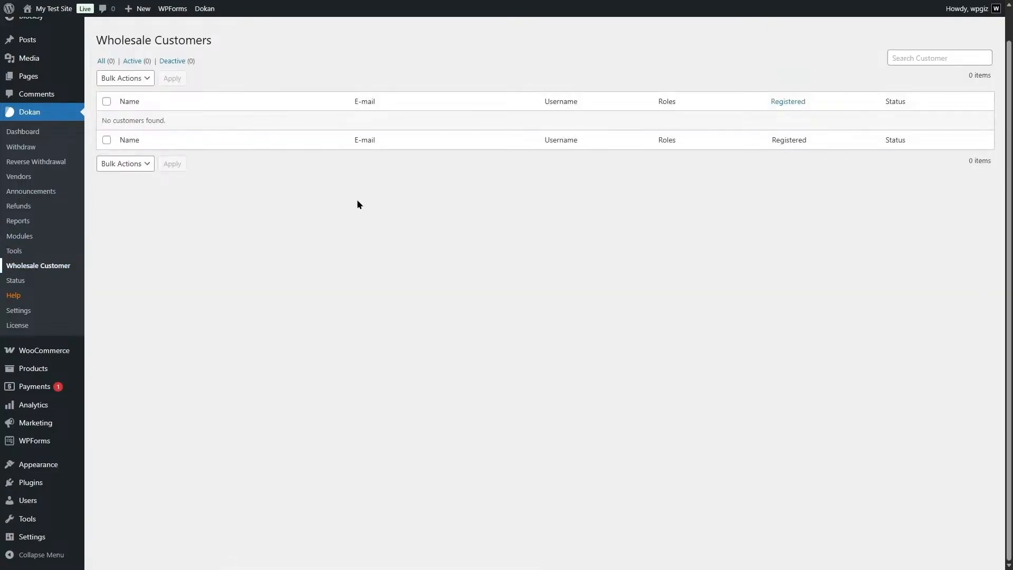
left_click(60, 312)
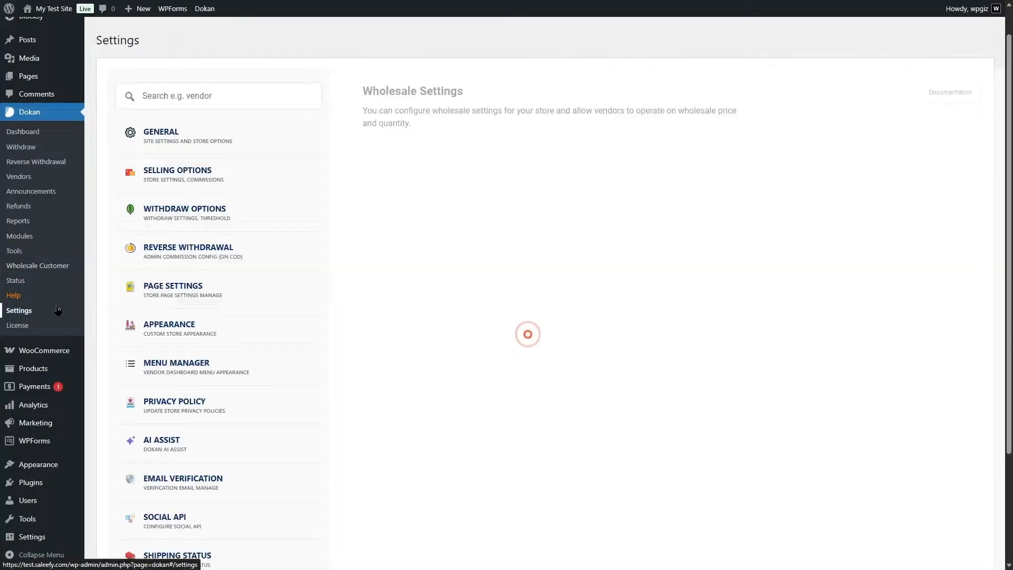
scroll(450, 402, "down", 3)
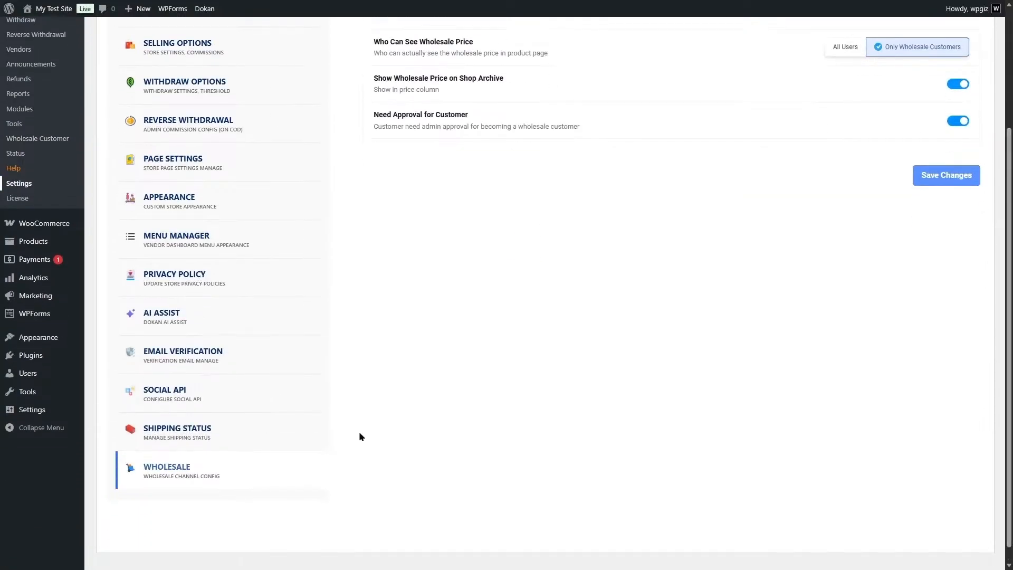
scroll(422, 264, "up", 2)
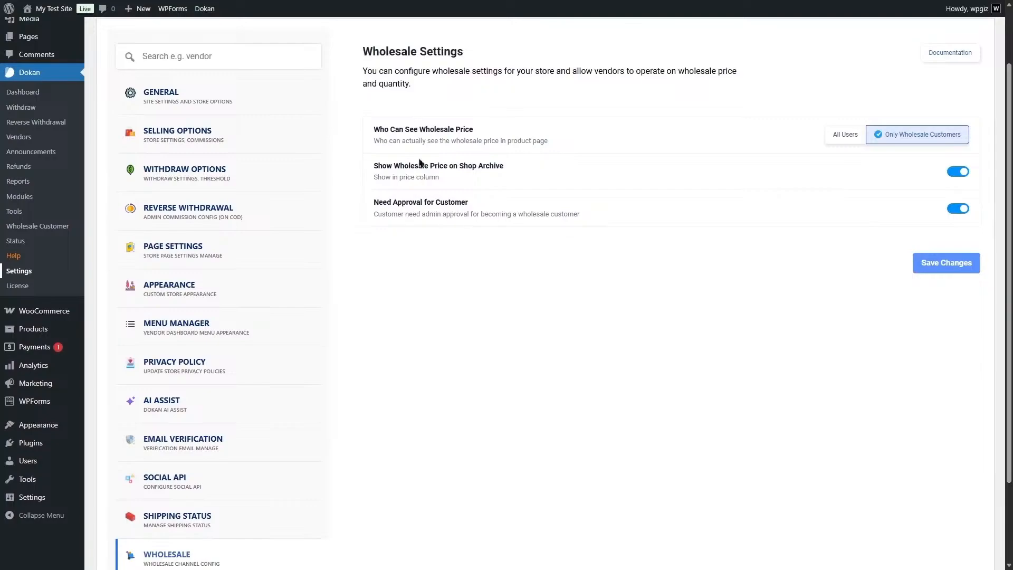
scroll(943, 191, "up", 2)
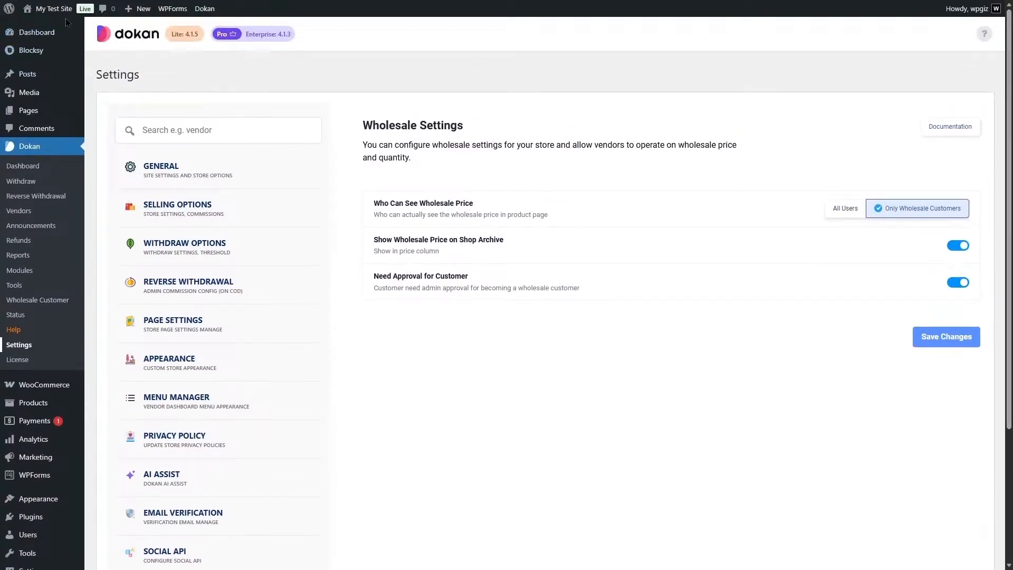
Visit the storefront, open the vendor dashboard from the My account page and look over its reports.
mouse_move(62, 12)
left_click(42, 28)
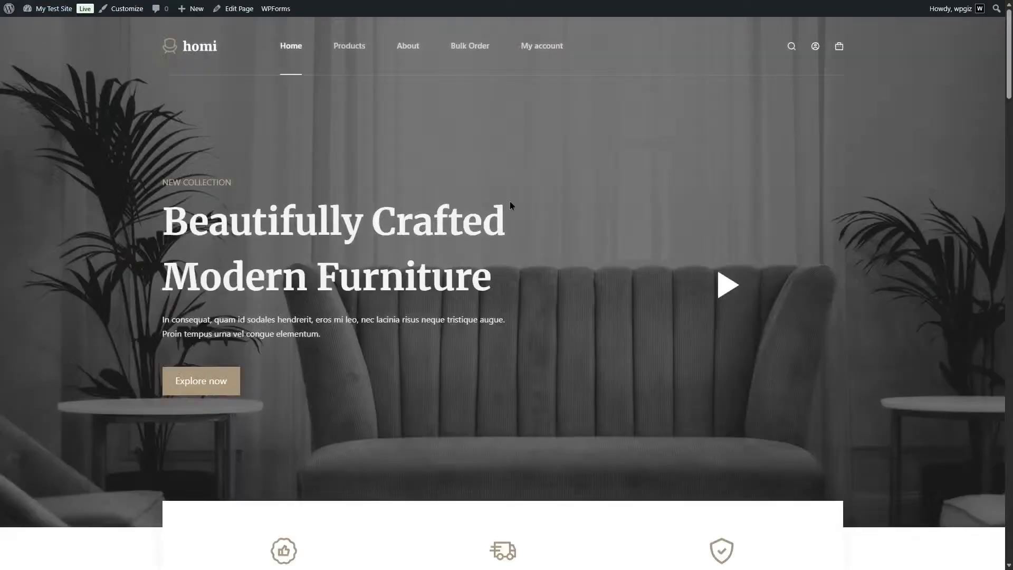
left_click(543, 44)
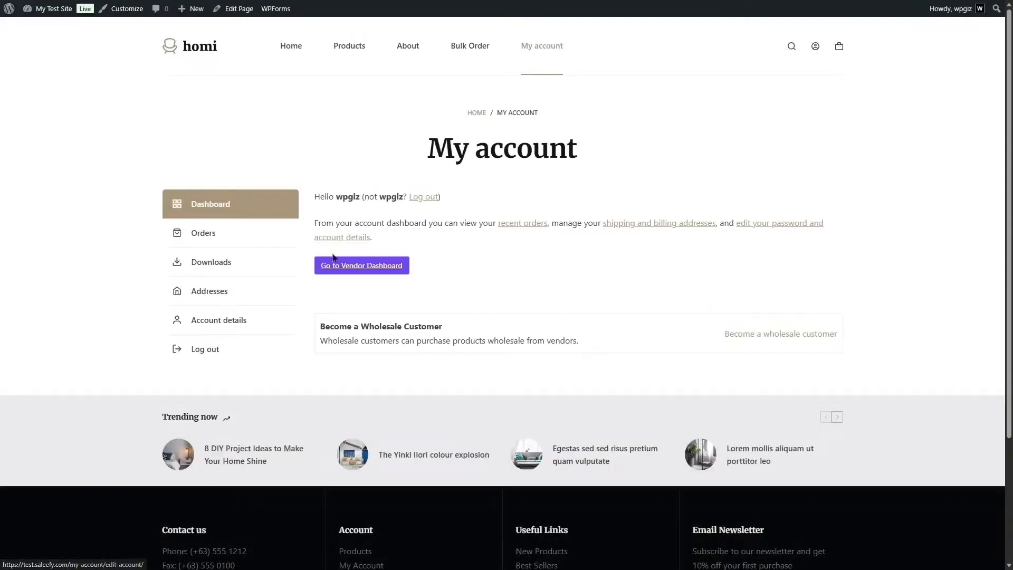
left_click(368, 270)
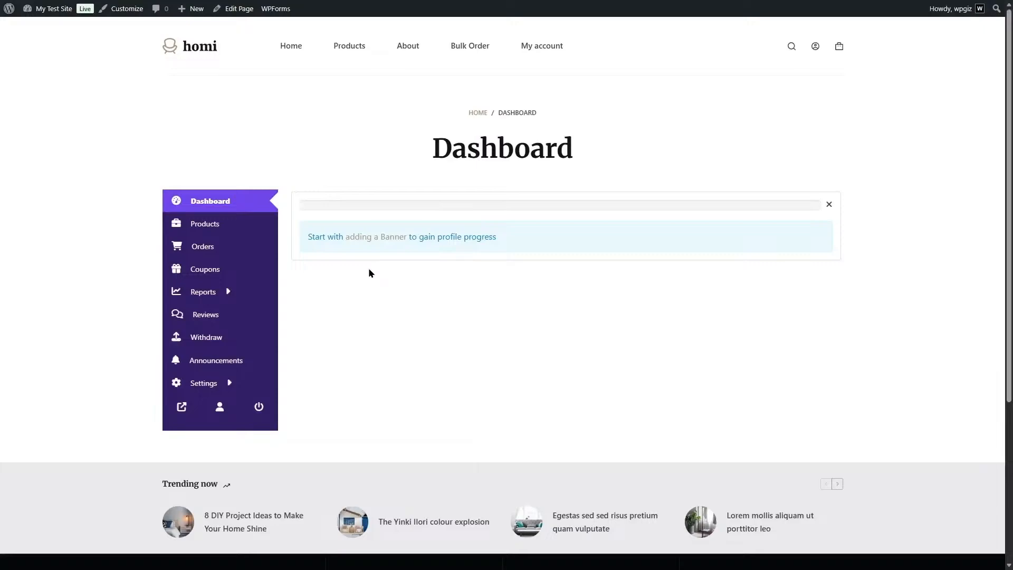
left_click_drag(1011, 116, 1012, 216)
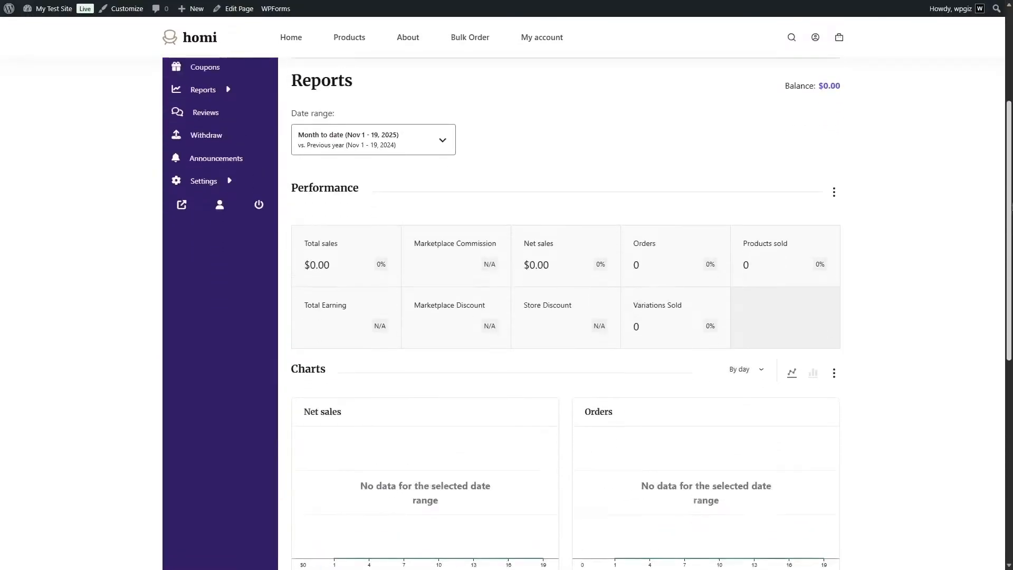
scroll(506, 295, "up", 4)
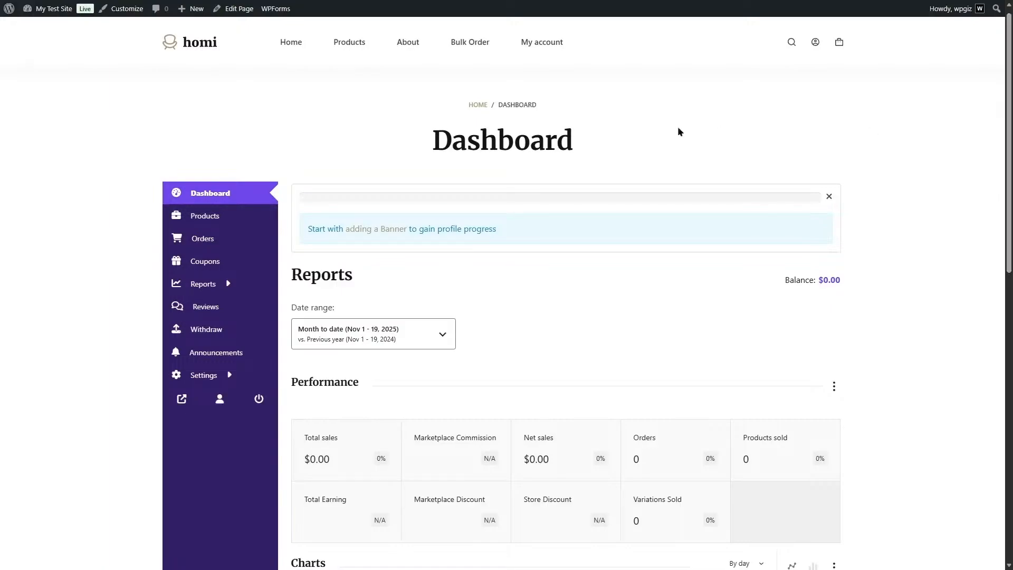
Open the vendor's product list and start adding a new product.
left_click(209, 218)
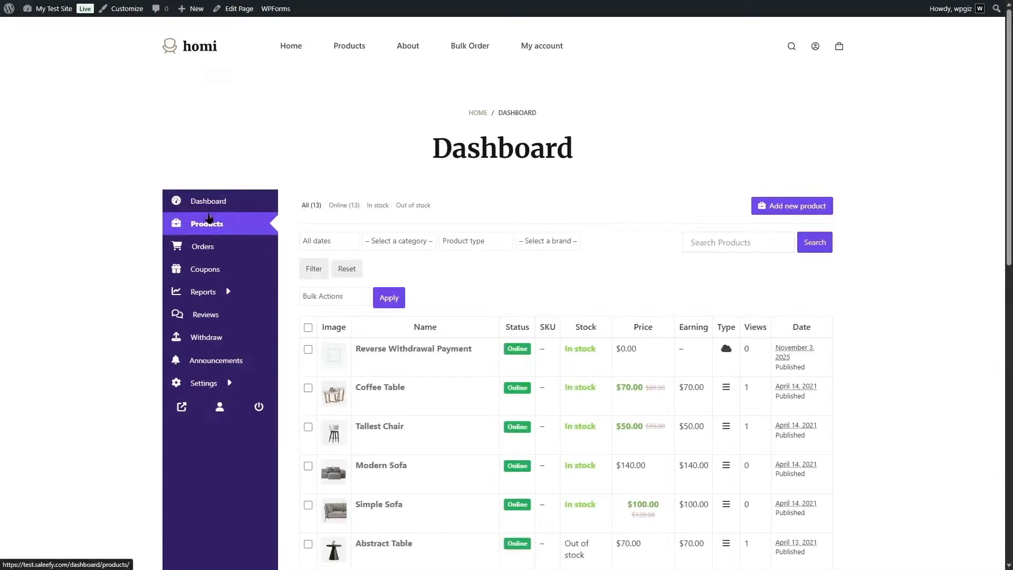
scroll(958, 204, "down", 3)
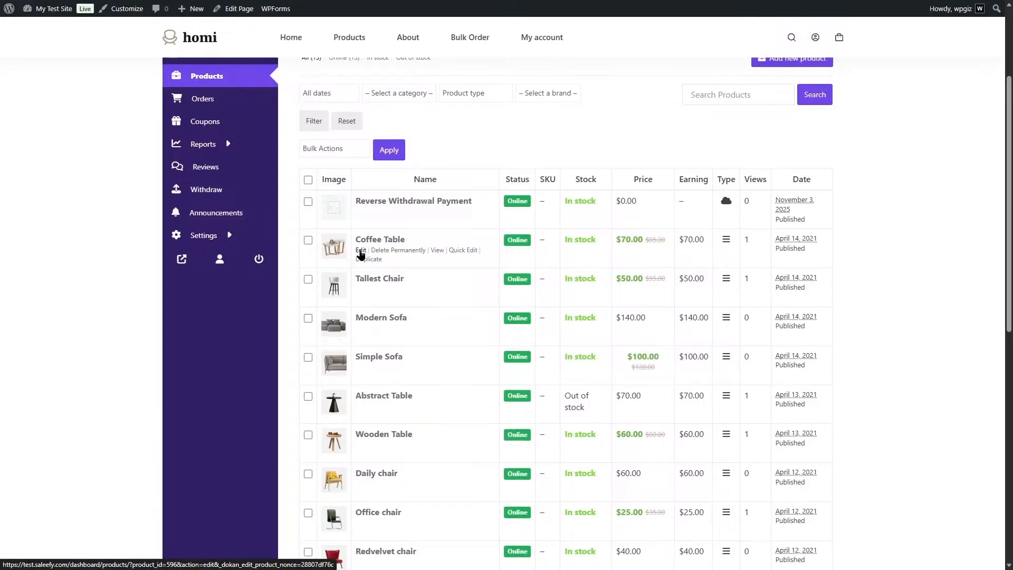
scroll(776, 175, "up", 3)
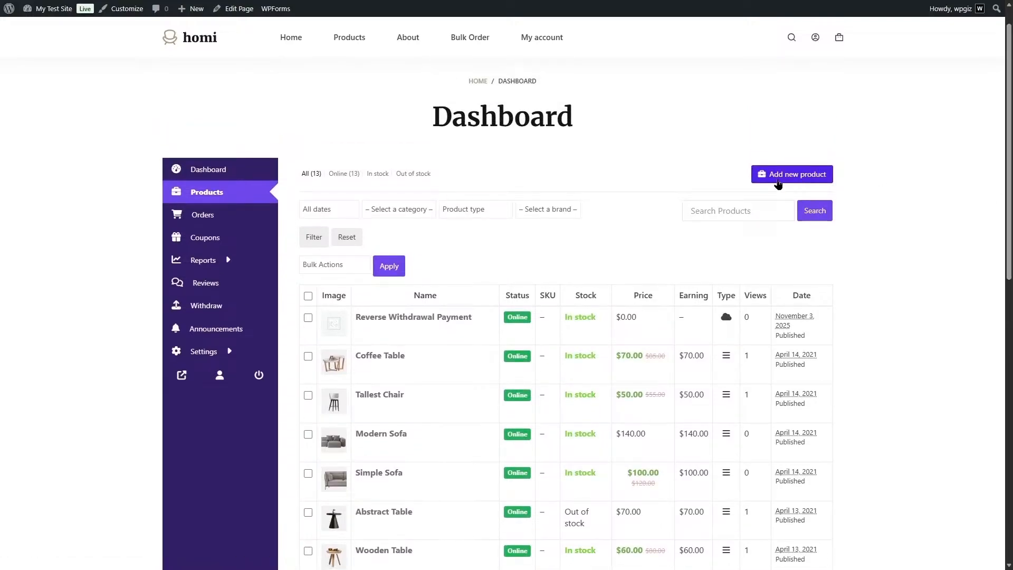
left_click(828, 181)
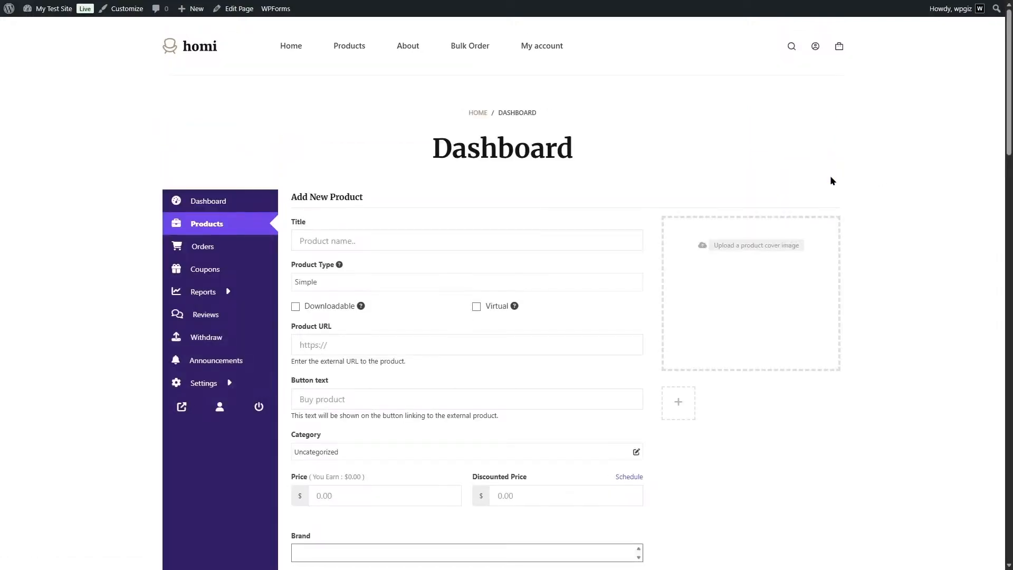
Title the new product "Table 2" and choose Simple as its product type.
left_click(415, 230)
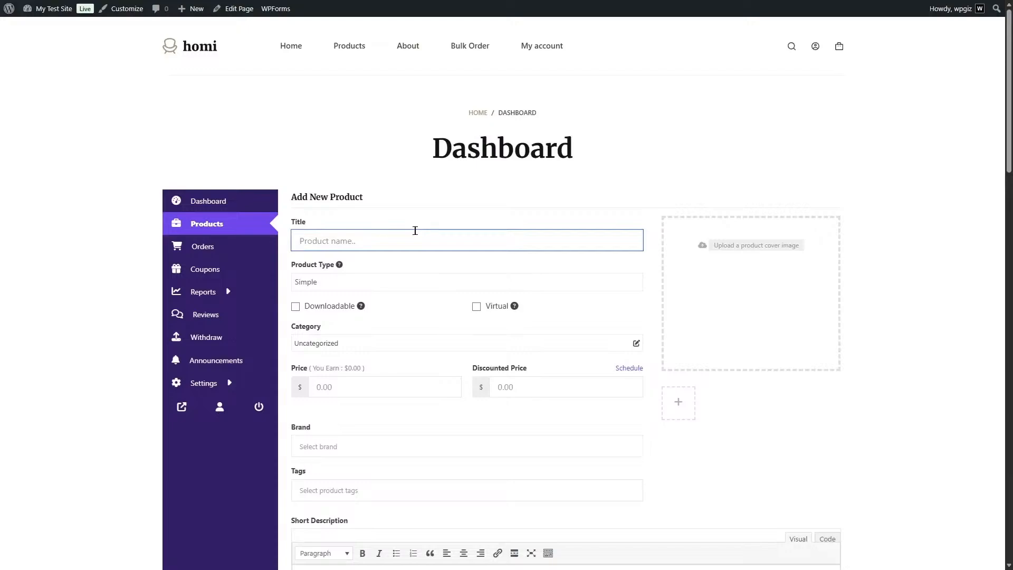
type("T")
left_click(382, 282)
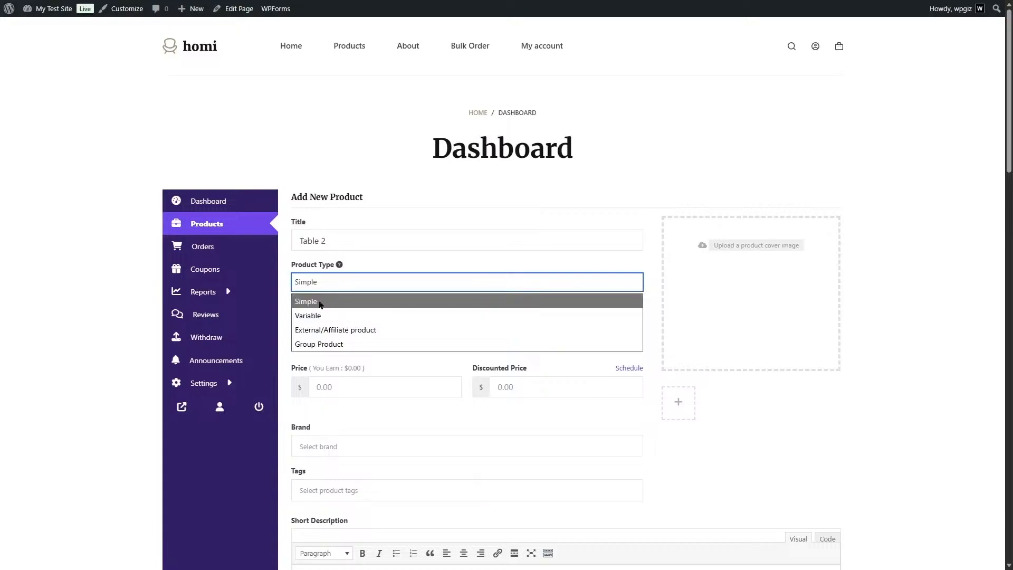
left_click(317, 303)
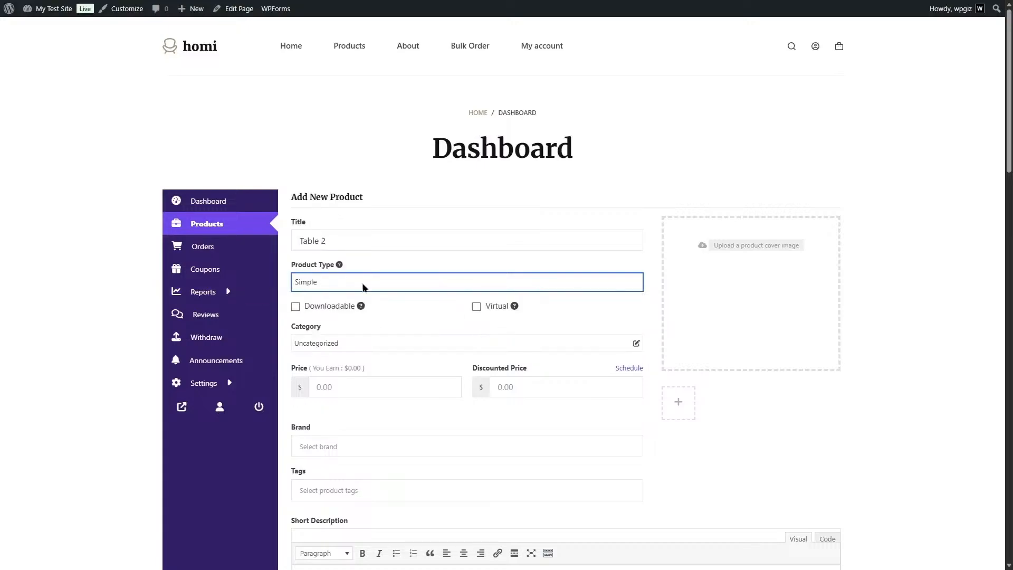
left_click(426, 335)
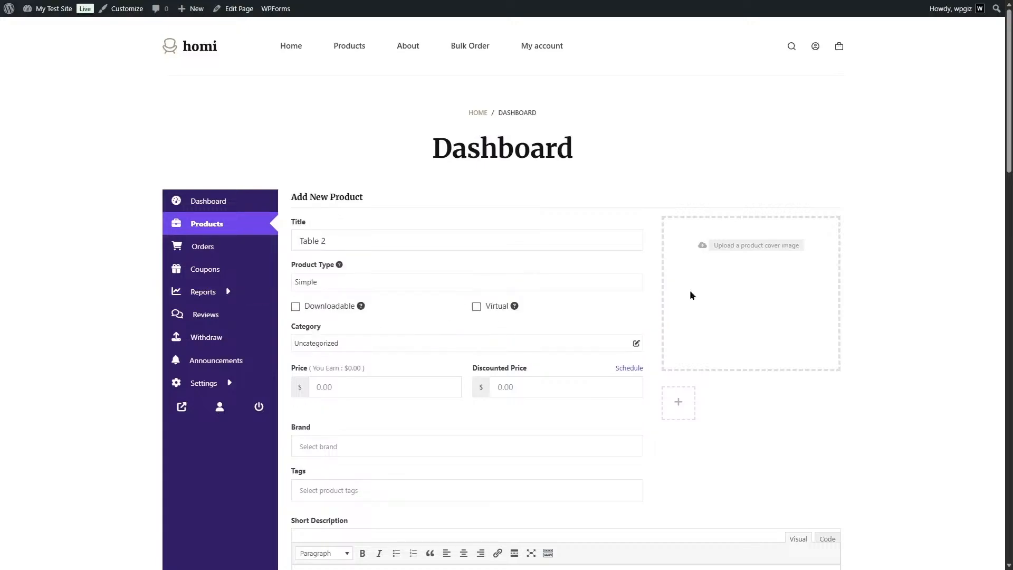
left_click(750, 247)
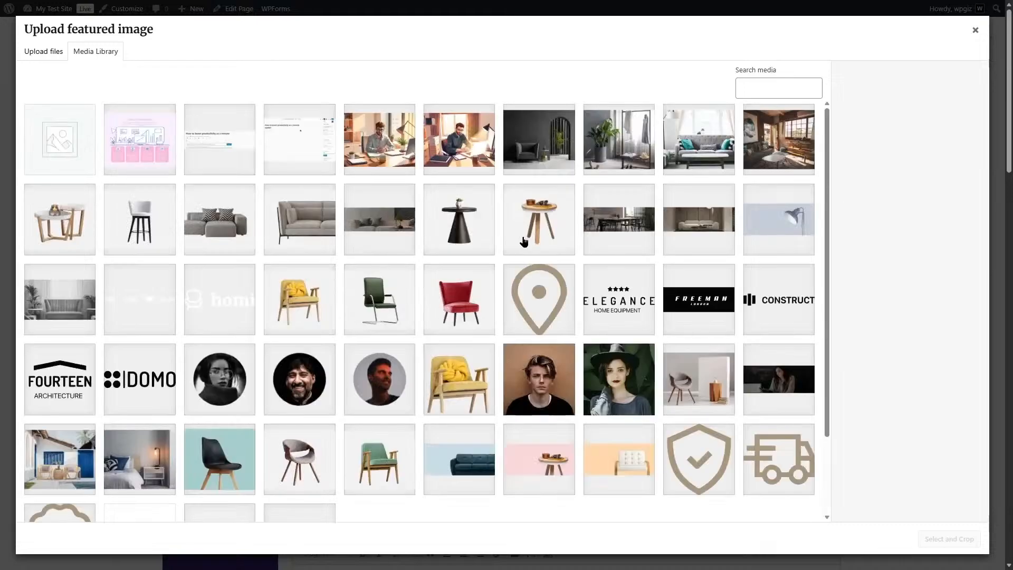
left_click(471, 221)
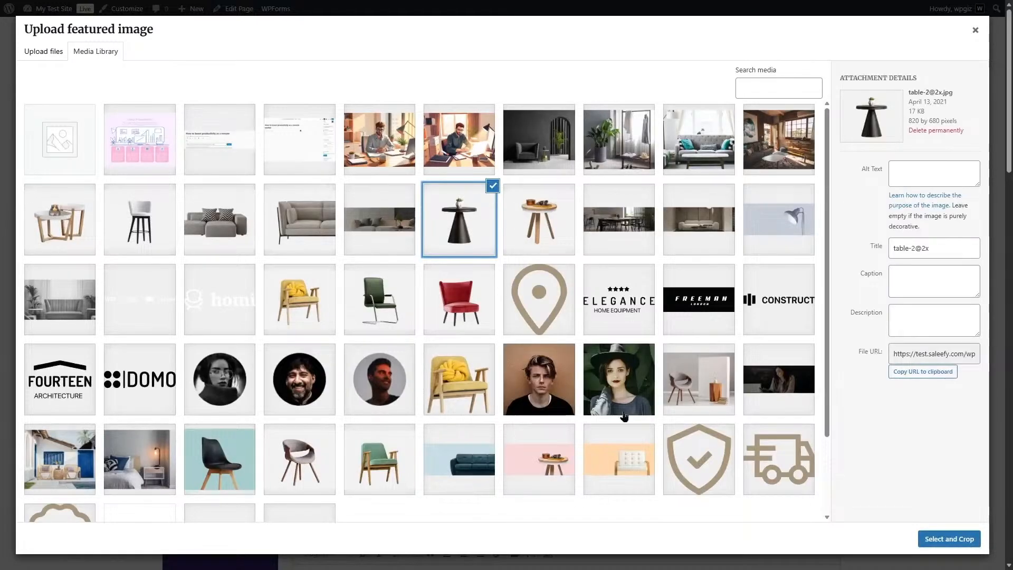
left_click(950, 538)
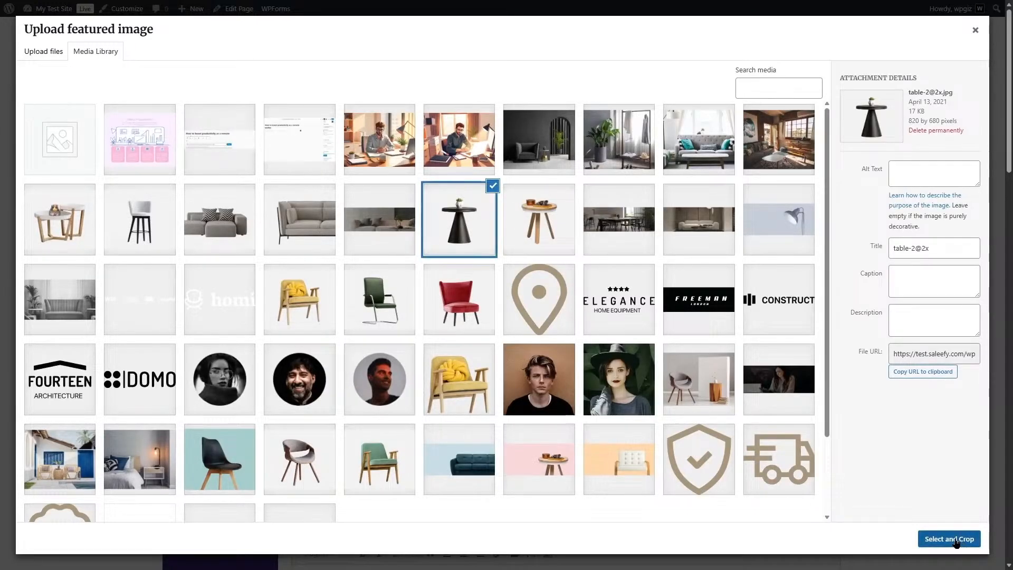
left_click(893, 541)
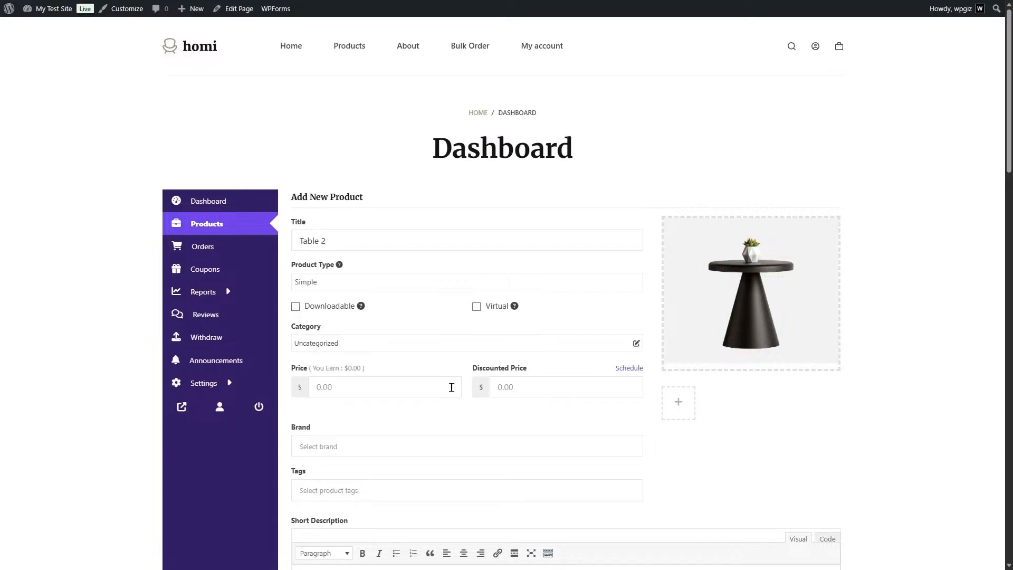
Set the product's price to $129 and its discounted price to $111.
left_click(391, 383)
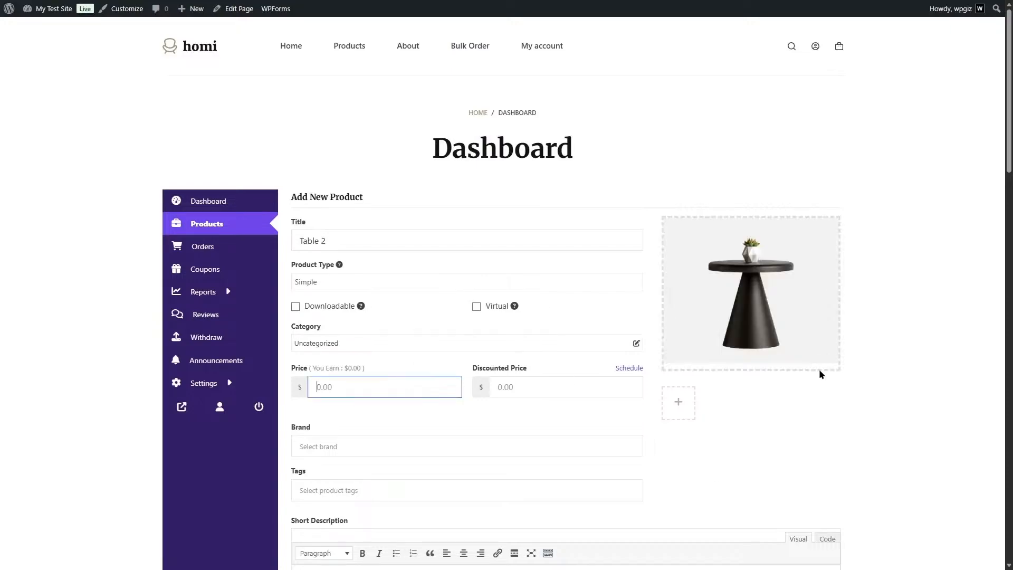
type("129")
left_click(571, 380)
type("111")
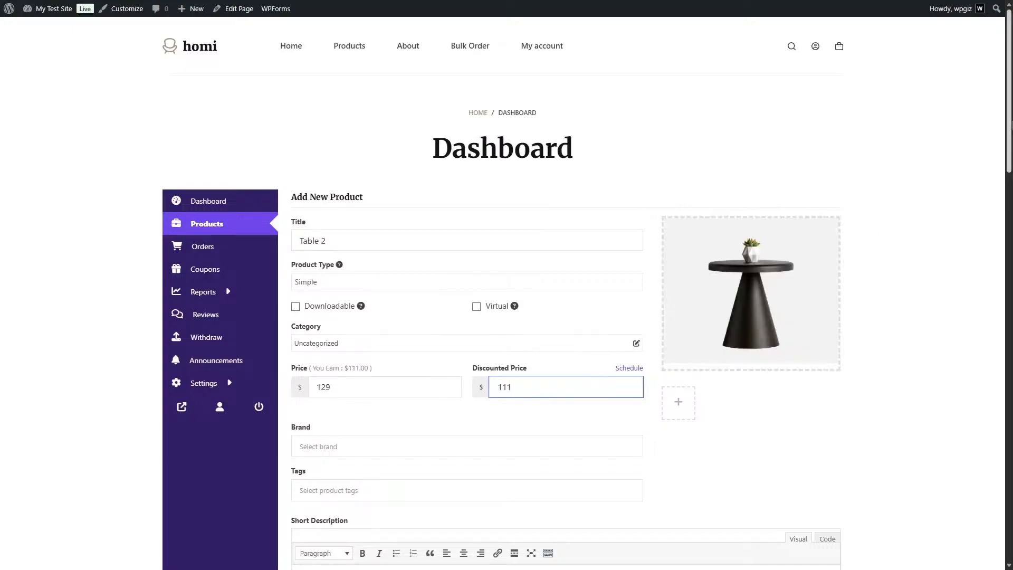
Assign the product to the Tables category.
scroll(596, 383, "down", 3)
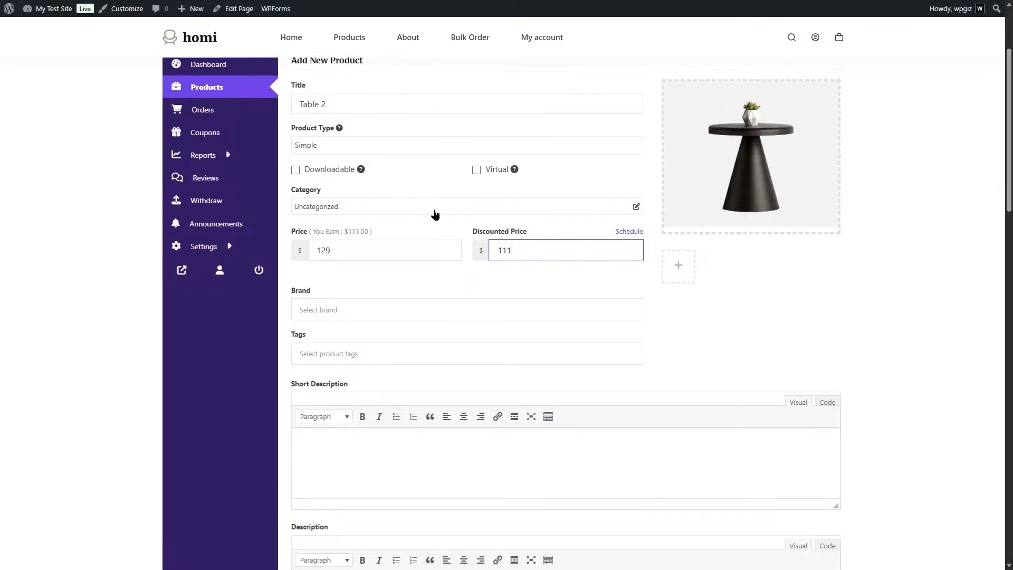
left_click(435, 209)
left_click(241, 289)
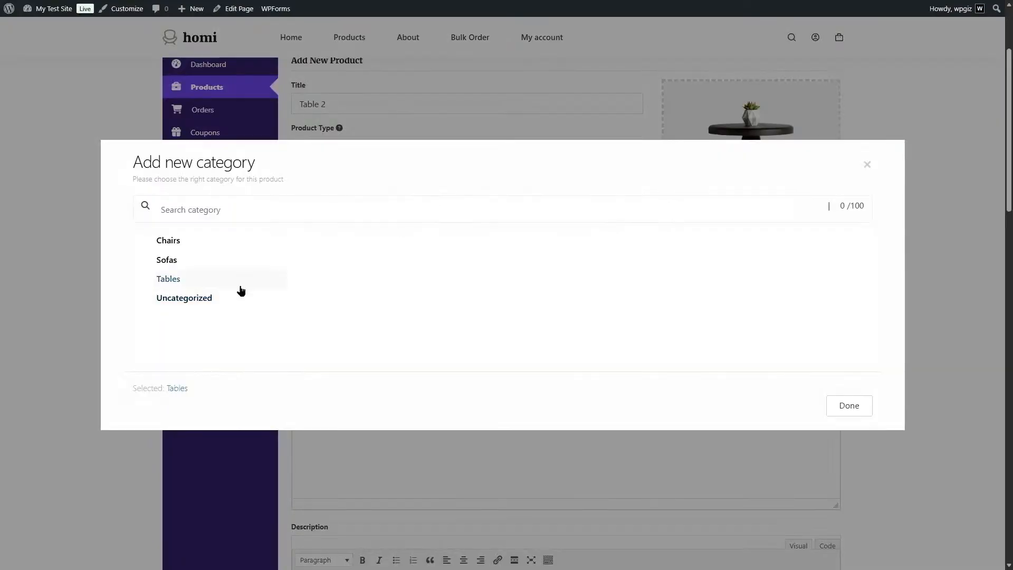
left_click(848, 405)
Fill the product's short description and description with the copied Lorem ipsum placeholder text.
scroll(781, 222, "down", 2)
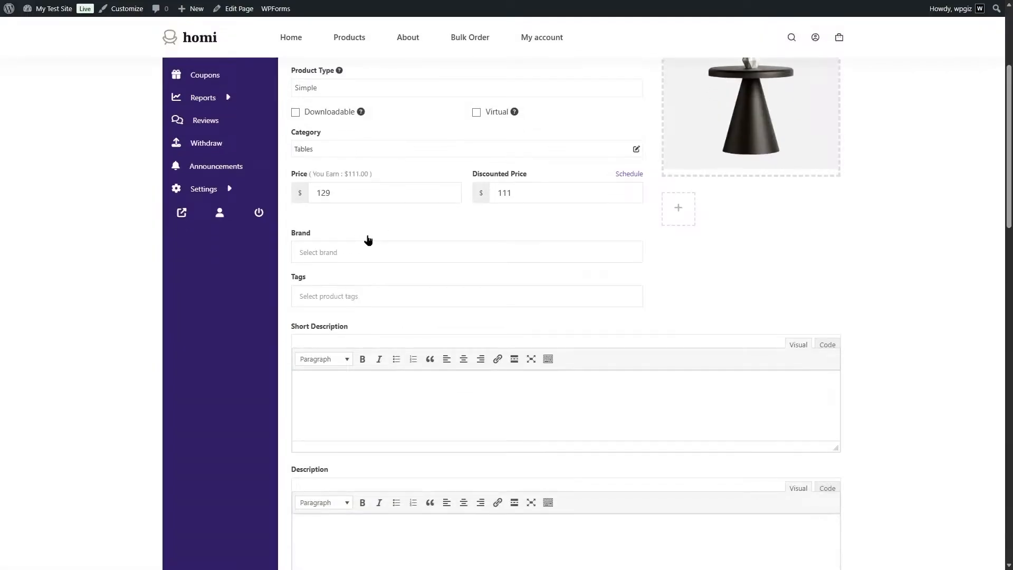
scroll(399, 244, "down", 3)
left_click(453, 223)
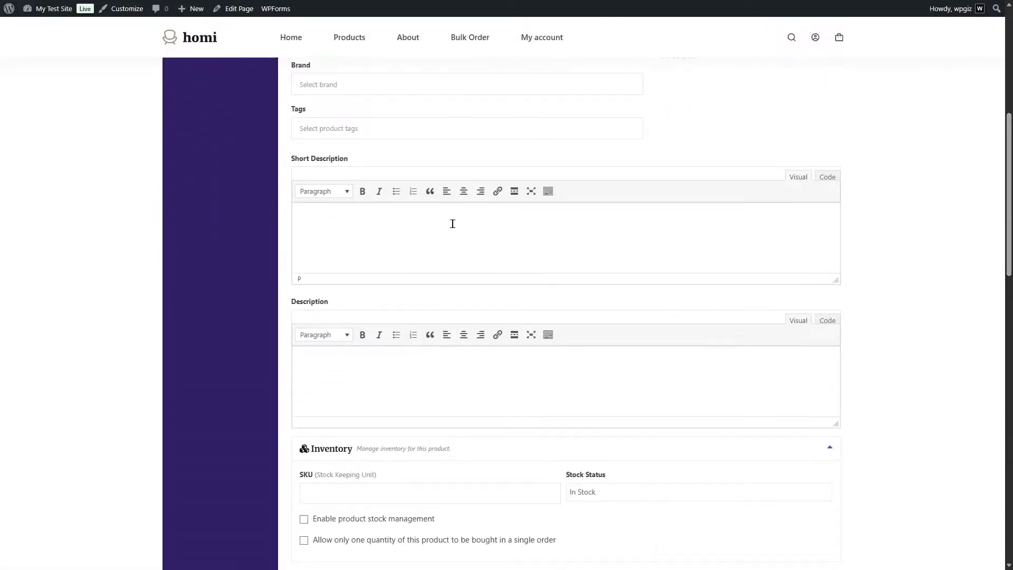
type("Lorem ipsum dolor sit amet, consectetur adipiscing elit, sed do eiusmod tempor incididunt ut labore et dolore magna aliqua. Ut enim ad minim veniam, quis nostrud exercitation ullamco laboris nisi ut aliquip ex ea commodo consequat. Duis aute irure dolor in reprehenderit in voluptate velit esse cillum dolore eu fugiat nulla pariatur. Excepteur sint occaecat cupidatat non proident, sunt in culpa qui officia deserunt mollit anim id est laborum.")
left_click(359, 410)
type("Lorem ipsum dolor sit amet, consectetur adipiscing elit, sed do eiusmod tempor incididunt ut labore et dolore magna aliqua. Ut enim ad minim veniam, quis nostrud exercitation ullamco laboris nisi ut aliquip ex ea commodo consequat. Duis aute irure dolor in reprehenderit in voluptate velit esse cillum dolore eu fugiat nulla pariatur. Excepteur sint occaecat cupidatat non proident, sunt in culpa qui officia deserunt mollit anim id est laborum.")
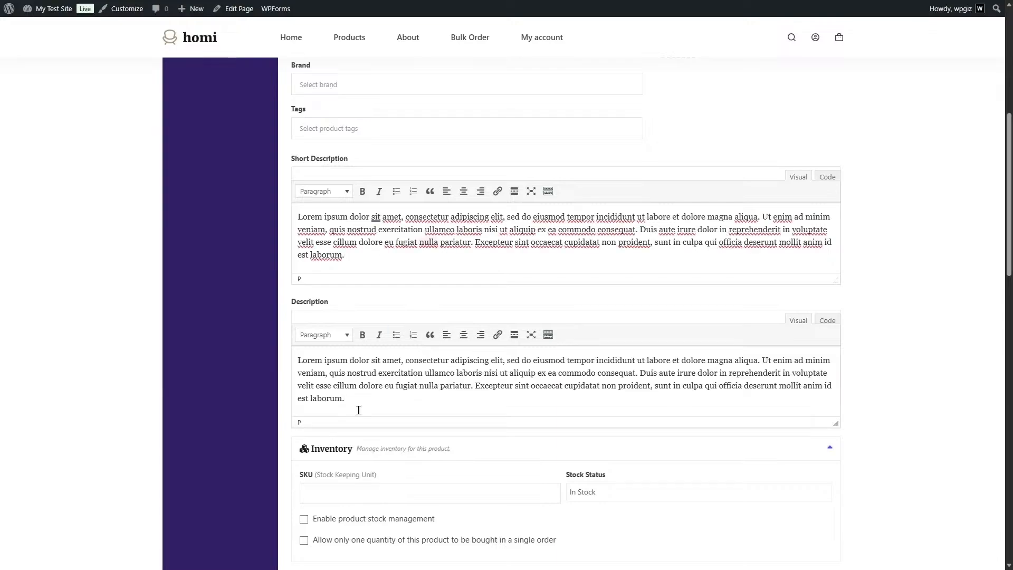
type("Lorem ipsum dolor sit amet, consectetur adipiscing elit, sed do eiusmod tempor incididunt ut labore et dolore magna aliqua. Ut enim ad minim veniam, quis nostrud exercitation ullamco laboris nisi ut aliquip ex ea commodo consequat. Duis aute irure dolor in reprehenderit in voluptate velit esse cillum dolore eu fugiat nulla pariatur. Excepteur sint occaecat cupidatat non proident, sunt in culpa qui officia deserunt mollit anim id est laborum.")
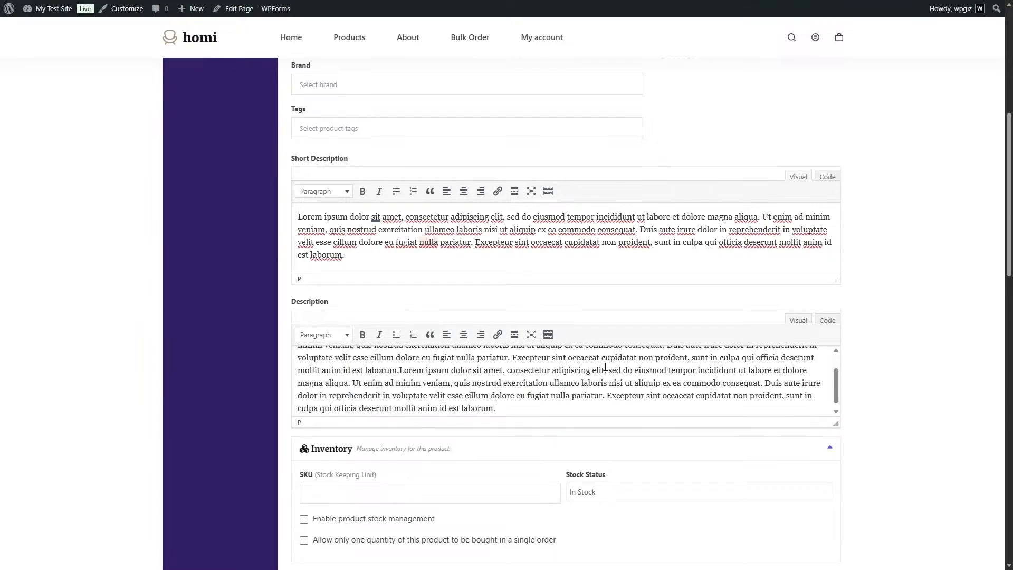
Enable wholesale for the product with a wholesale price of 80 and a minimum quantity of 10, and save the product.
scroll(834, 271, "down", 5)
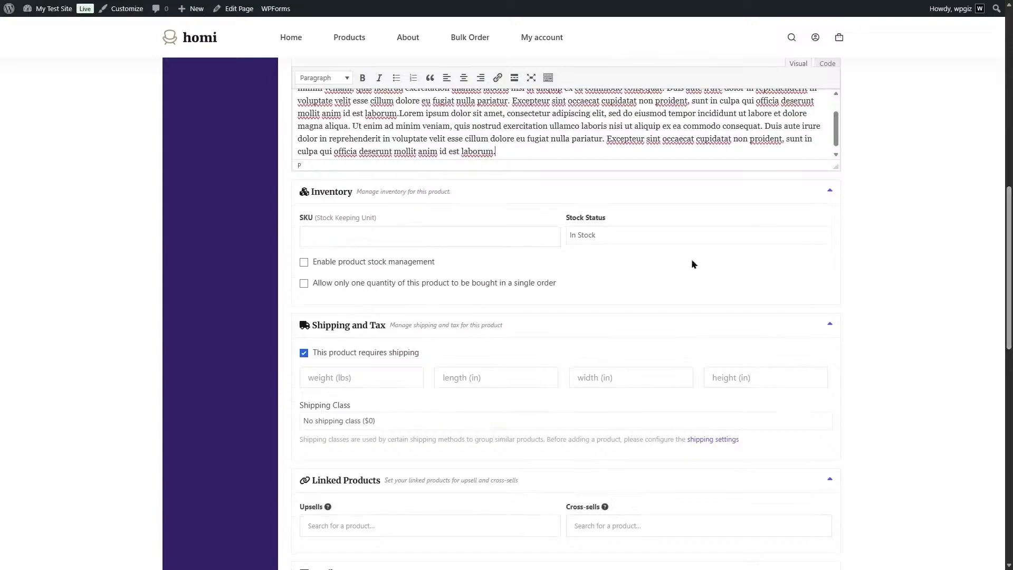
left_click_drag(1012, 251, 1012, 359)
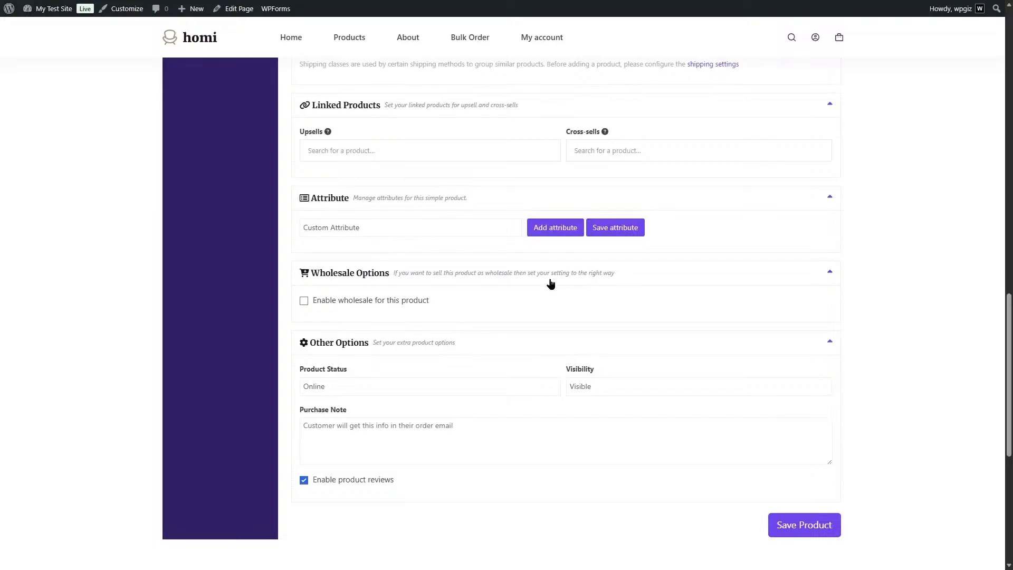
left_click(304, 302)
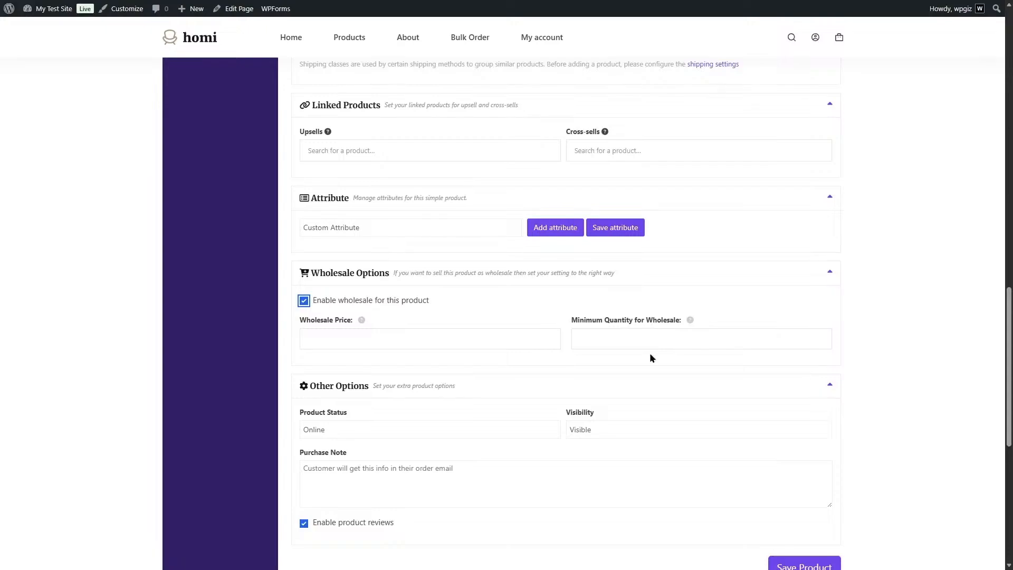
left_click(430, 335)
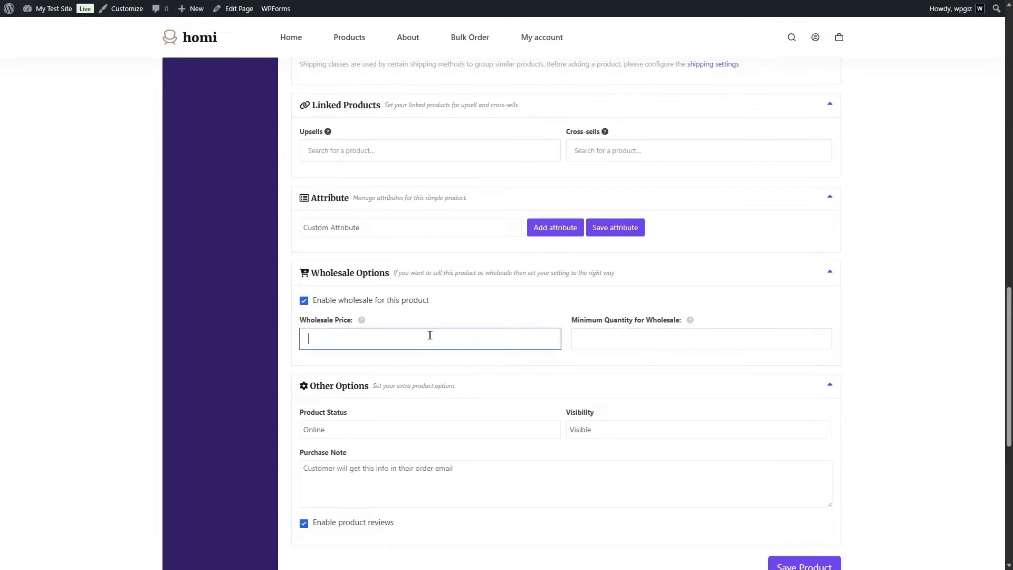
type("80")
key("Tab")
type("10")
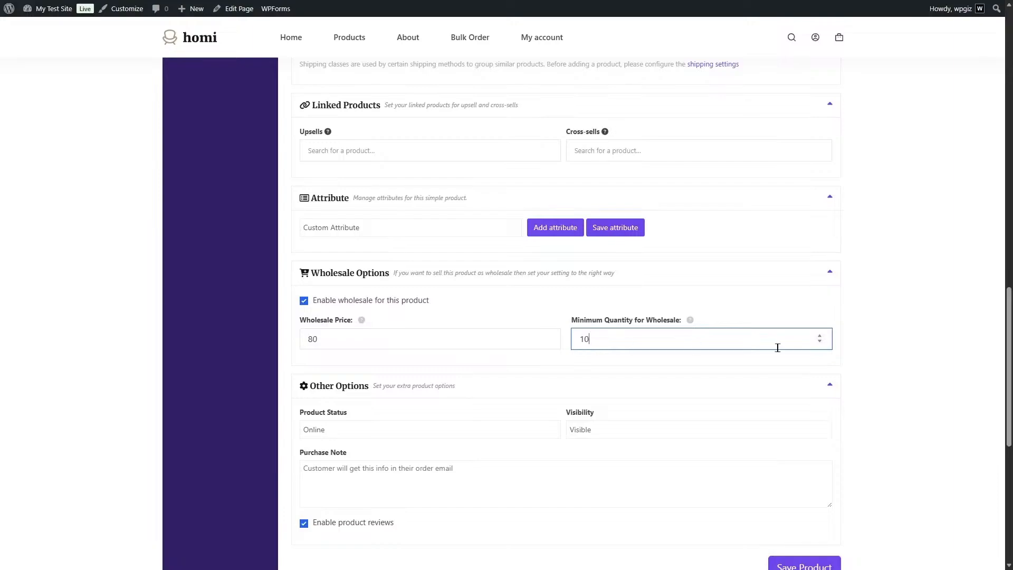
scroll(696, 346, "down", 5)
left_click(806, 338)
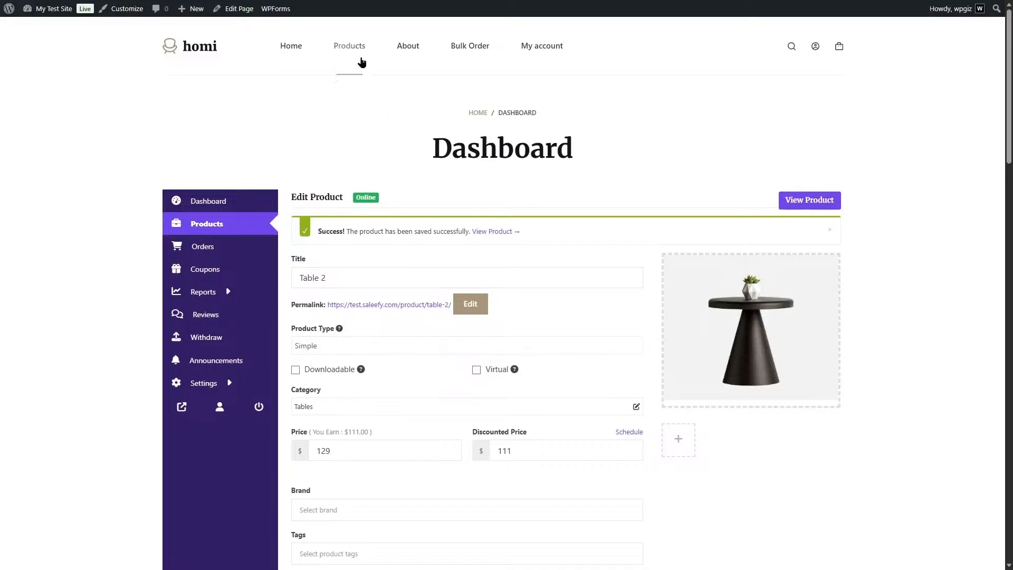
Find Table 2 in the shop and open its product page to check the displayed prices.
left_click(358, 48)
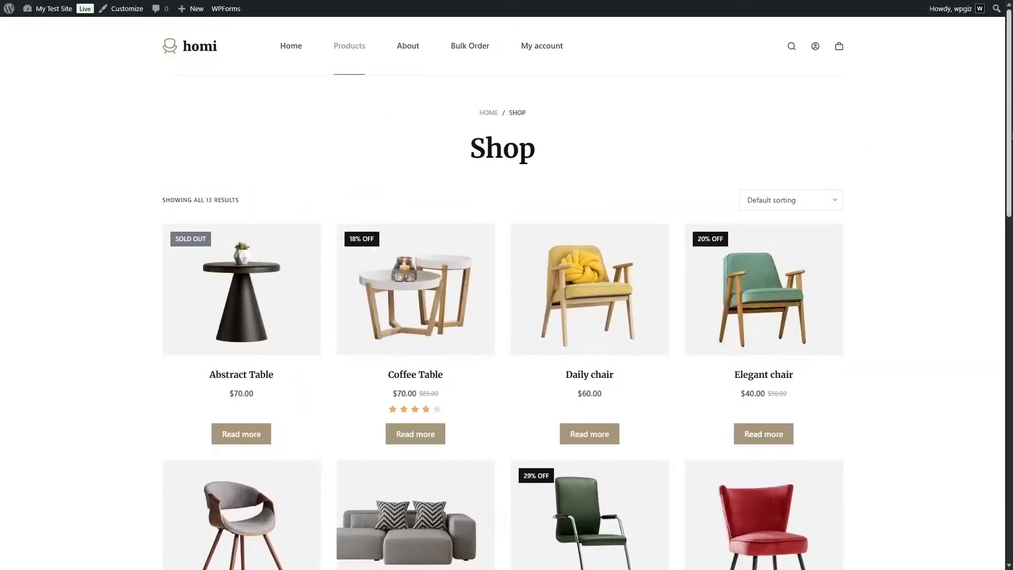
scroll(358, 47, "down", 3)
scroll(590, 302, "down", 5)
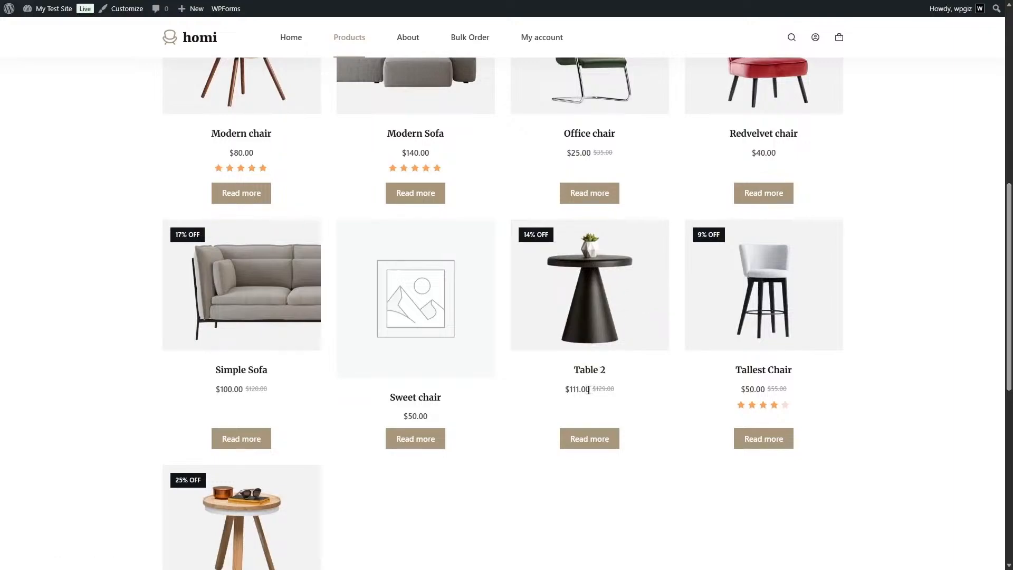
left_click(589, 314)
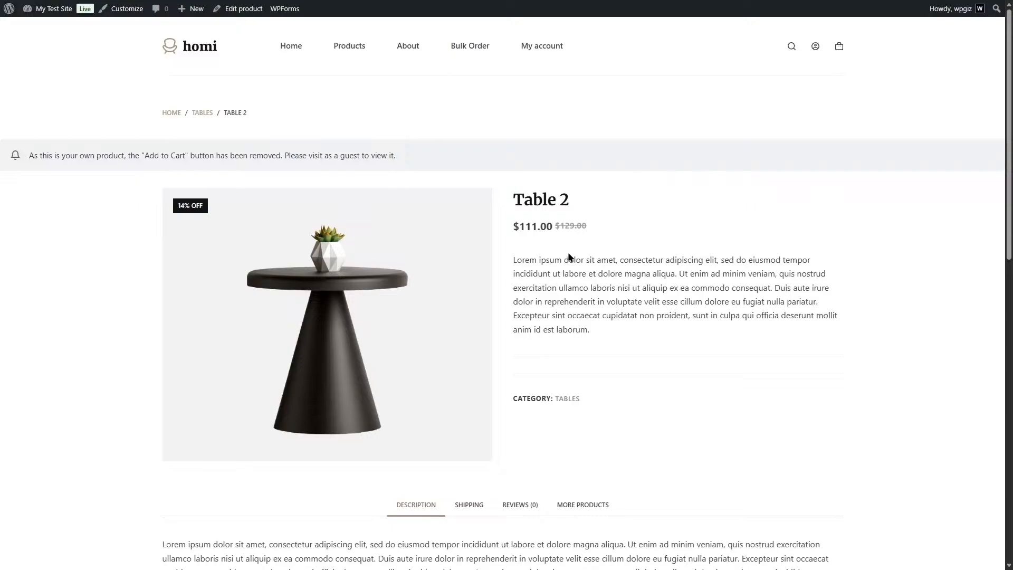
Go to the WordPress admin dashboard and view Dokan's Wholesale Customer list.
mouse_move(53, 9)
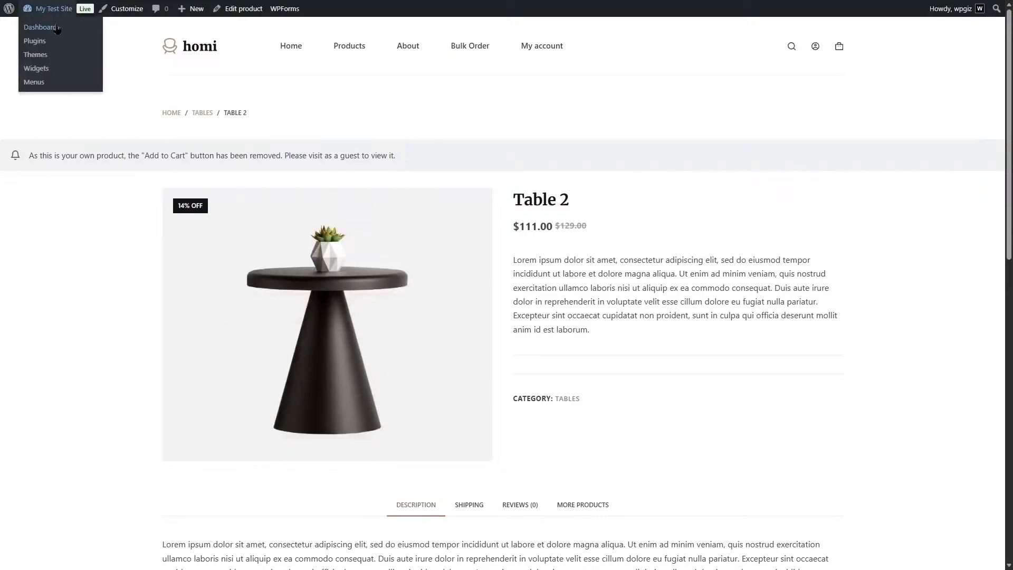
left_click(57, 29)
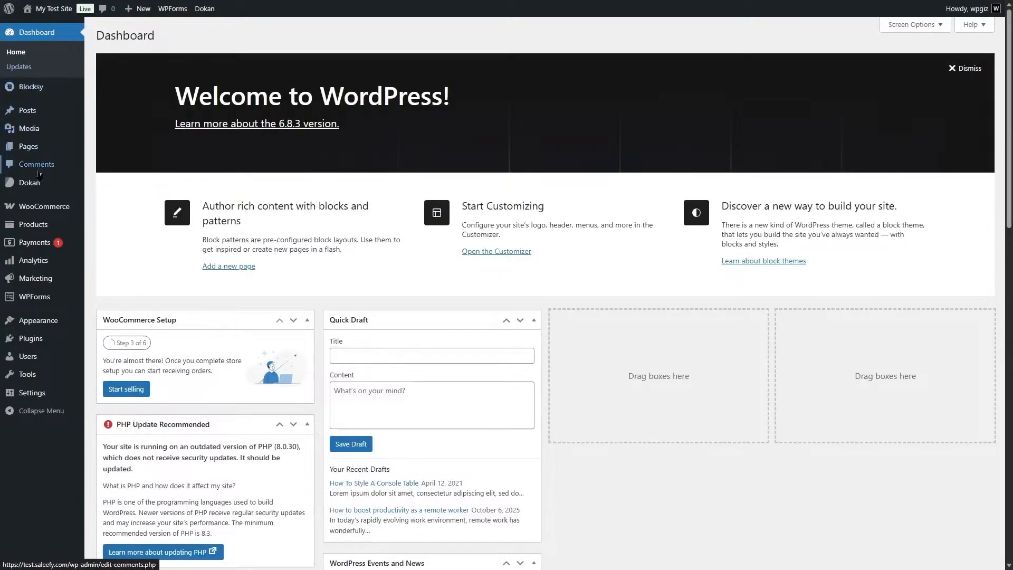
mouse_move(36, 188)
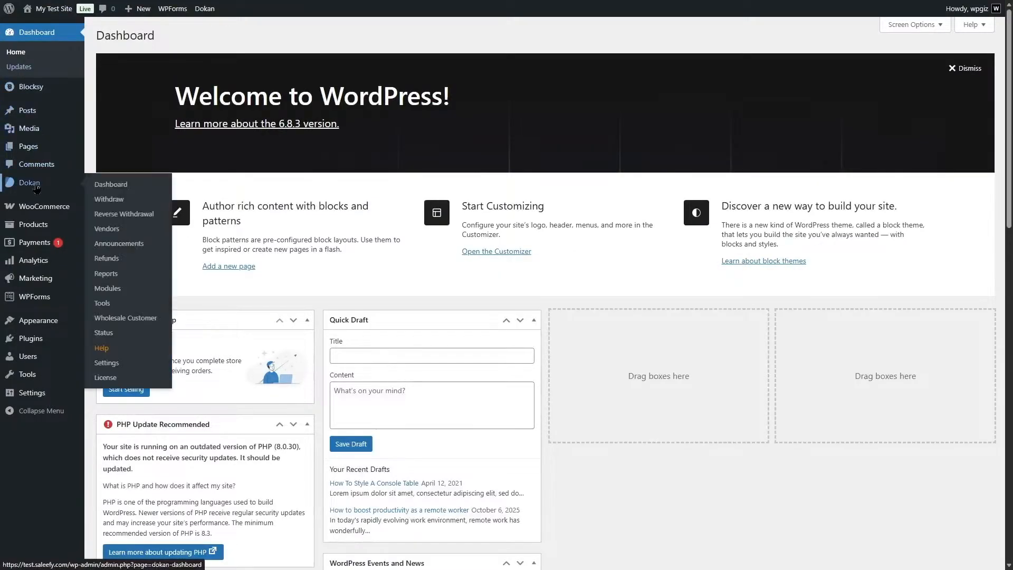
left_click(111, 321)
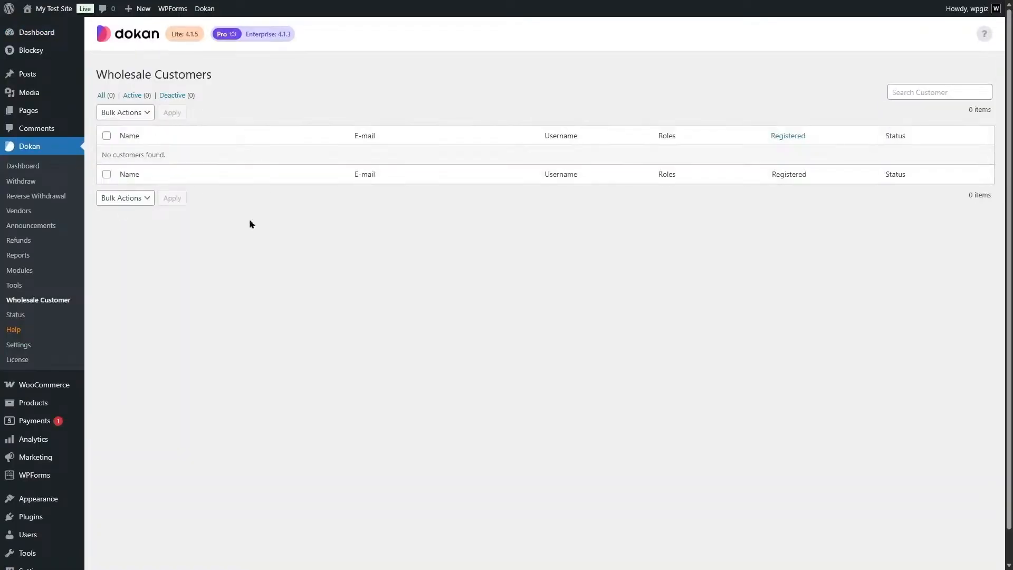
In Dokan's Wholesale settings, make wholesale prices visible to Only Wholesale Customers and save the changes.
left_click(36, 348)
scroll(580, 317, "down", 2)
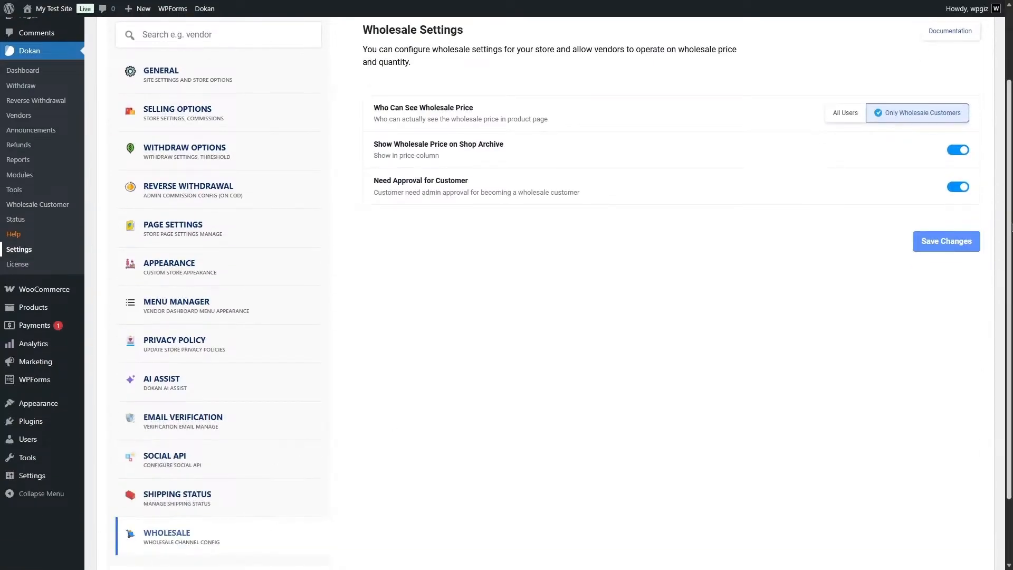
scroll(581, 317, "up", 2)
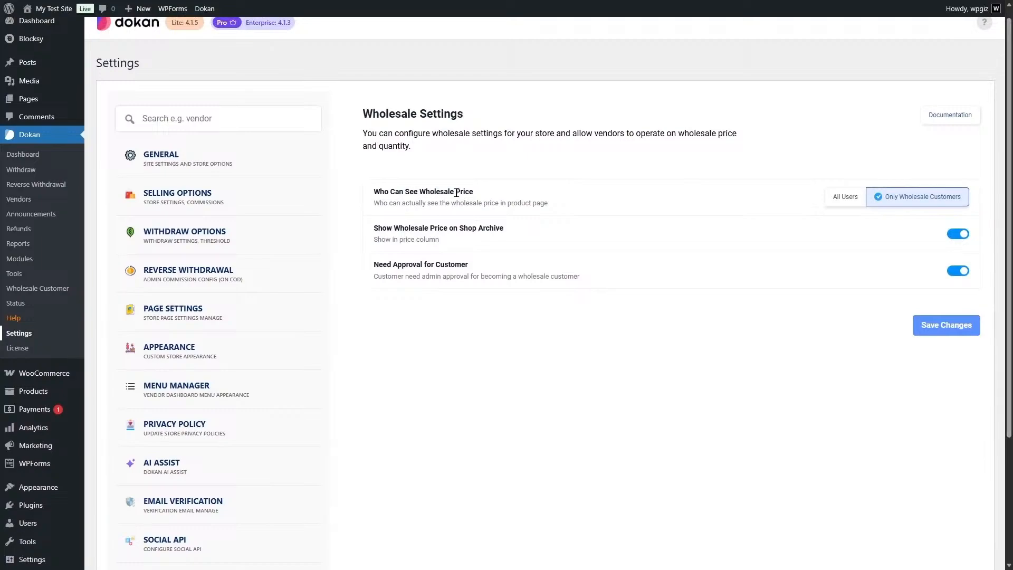
left_click(842, 200)
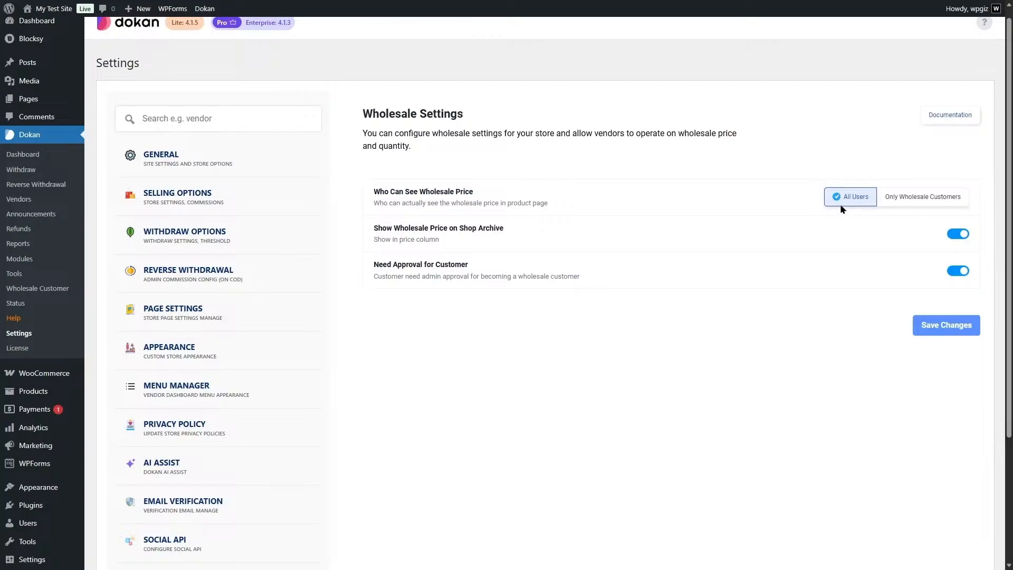
left_click(901, 200)
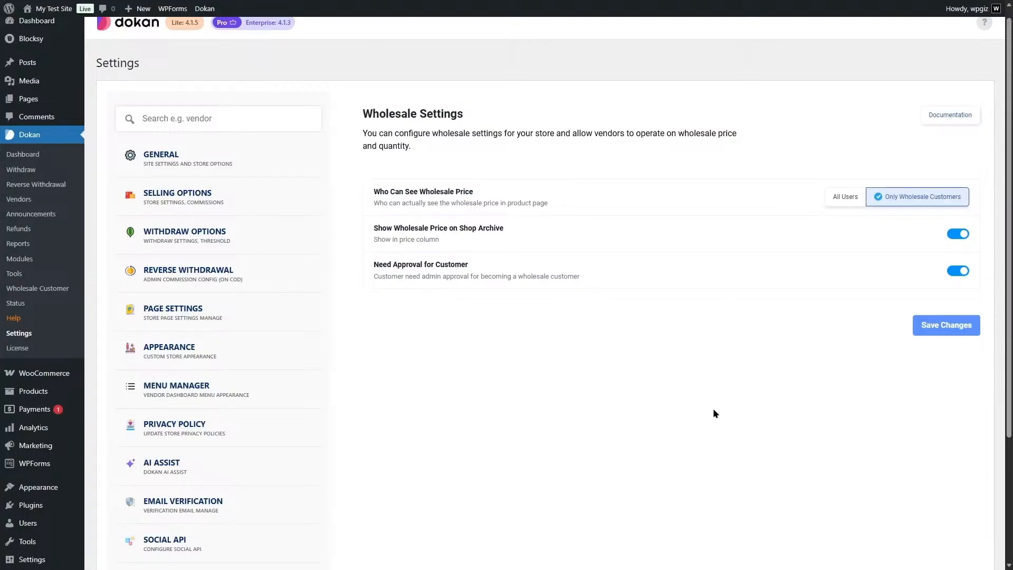
left_click(945, 323)
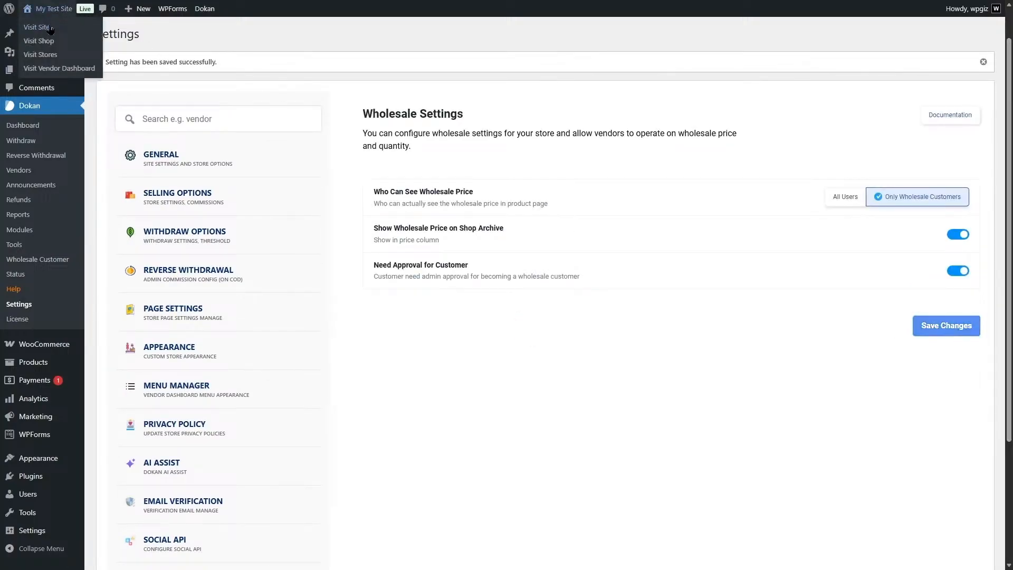
Visit the storefront's My account page and register the account as a wholesale customer.
left_click(50, 28)
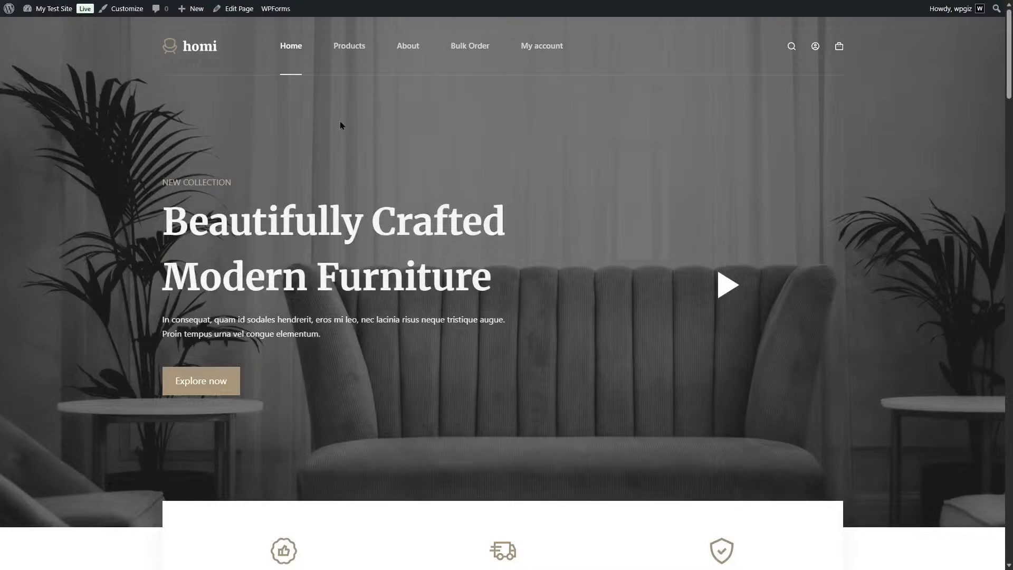
left_click(528, 52)
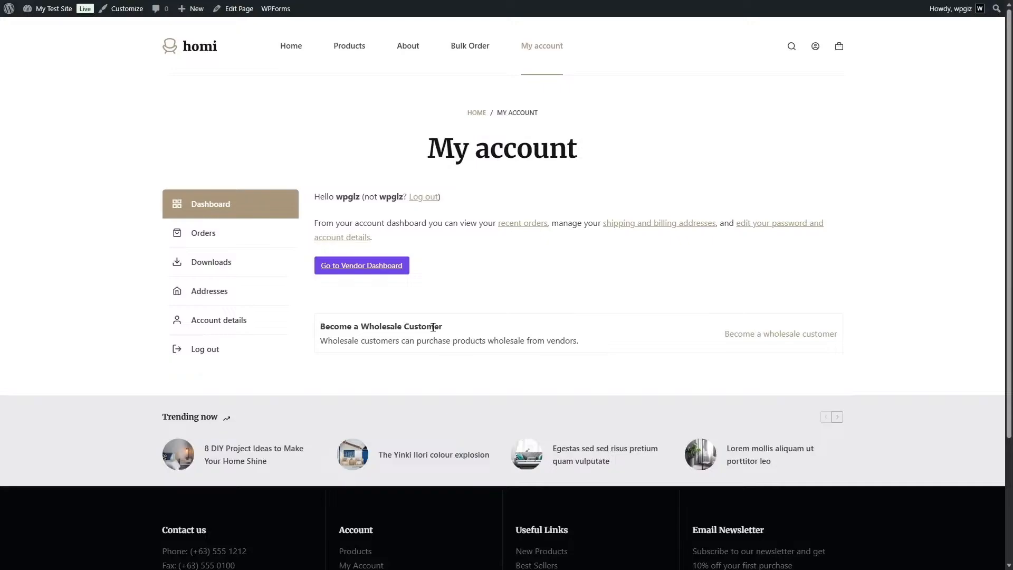
left_click(774, 340)
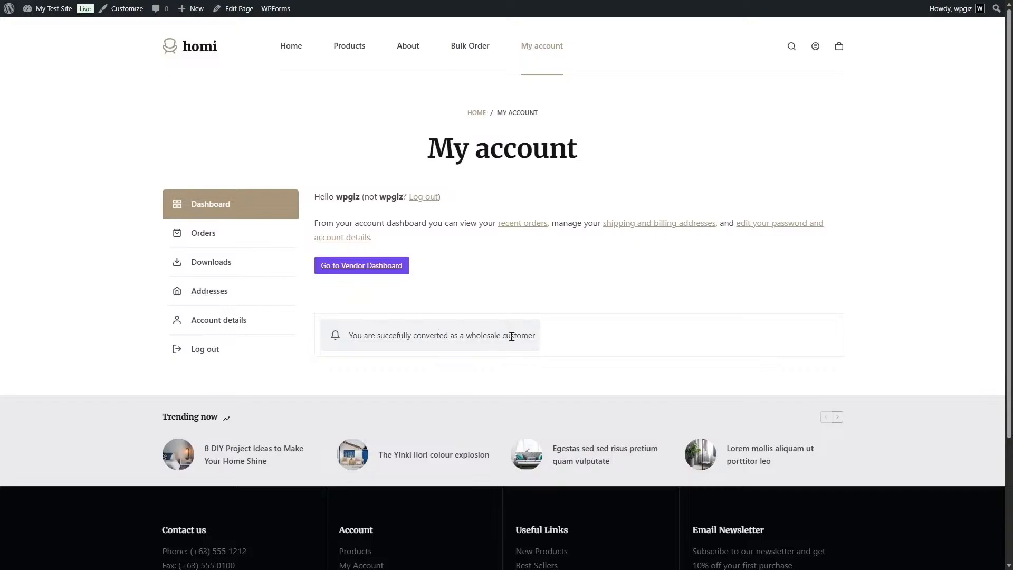
Open Dokan's Wholesale Customer list in the admin area and switch the registered customer's status off and back on.
mouse_move(53, 8)
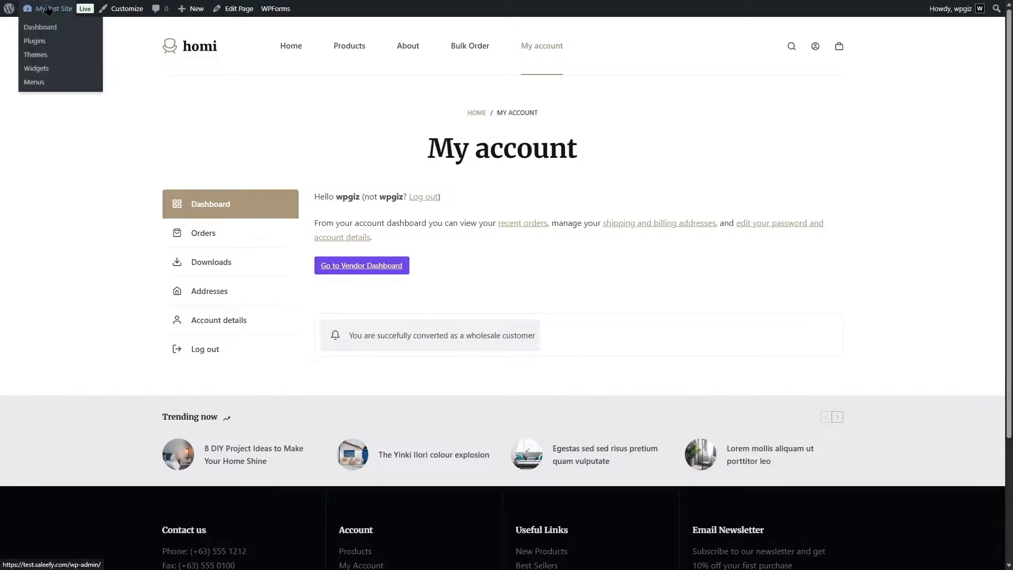
left_click(48, 28)
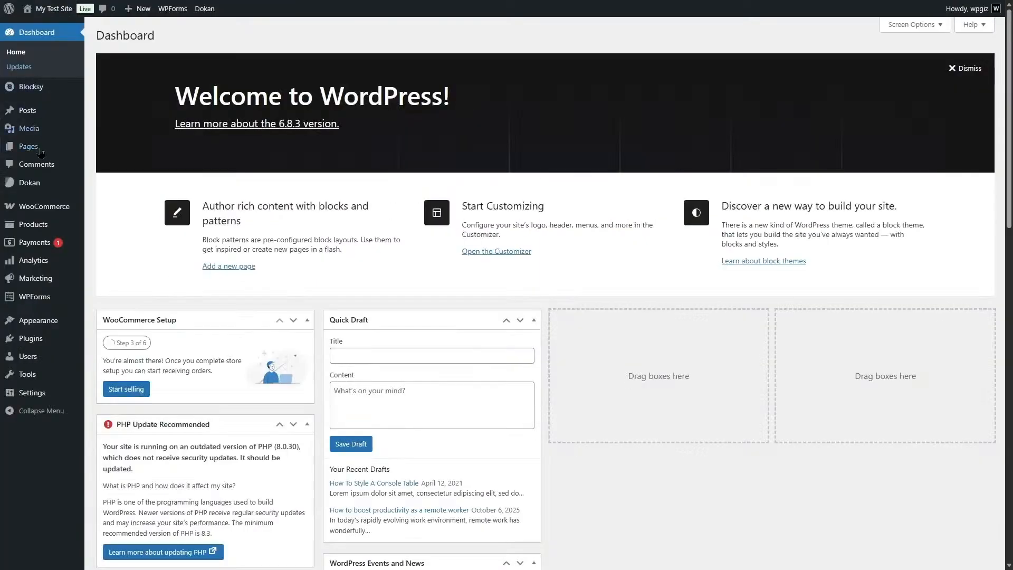
mouse_move(38, 185)
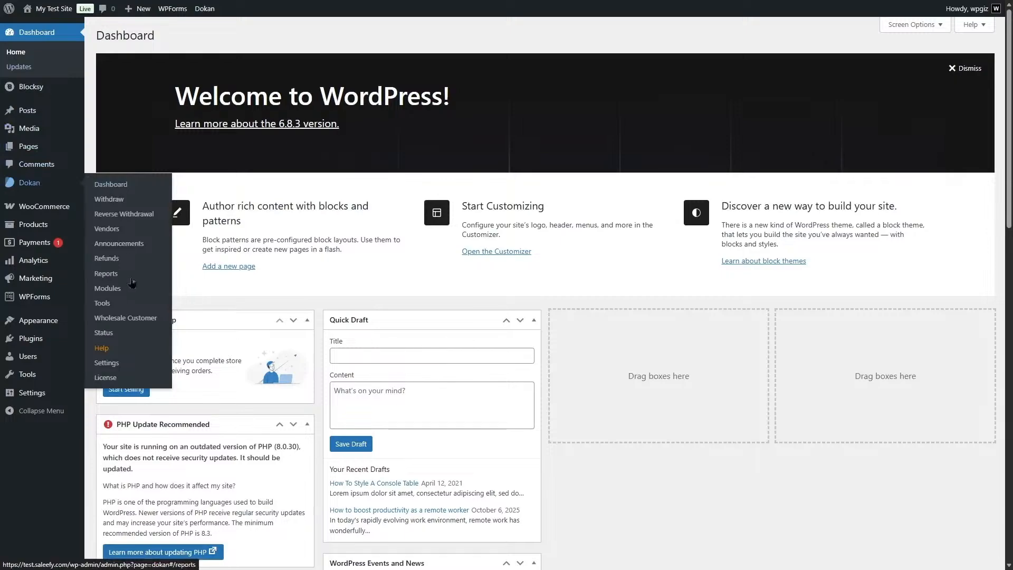
left_click(120, 319)
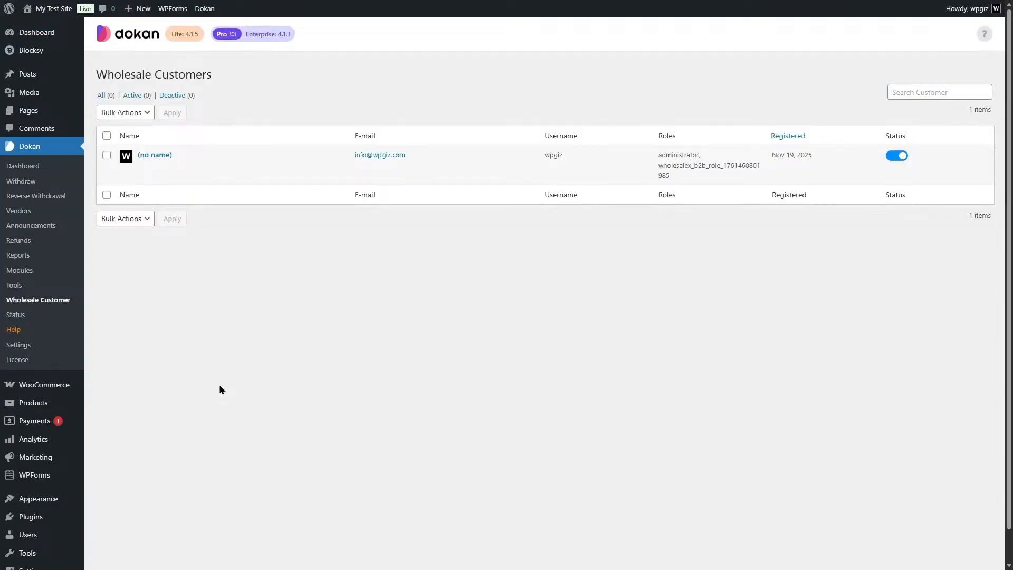
left_click(897, 156)
left_click(897, 156)
Check Table 2's wholesale price in the storefront's product listing and open its product page.
left_click(55, 25)
left_click(354, 54)
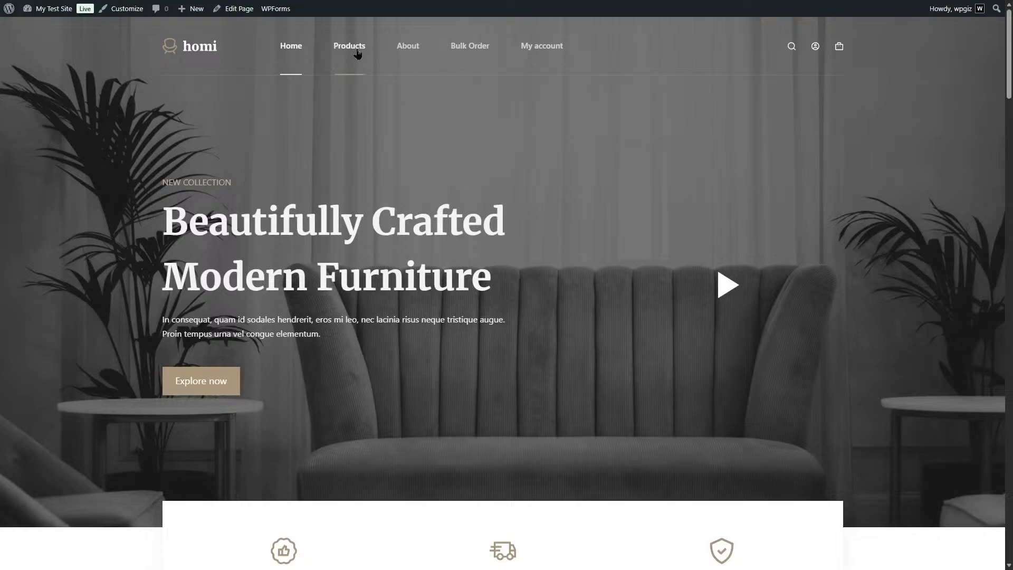
scroll(589, 309, "down", 9)
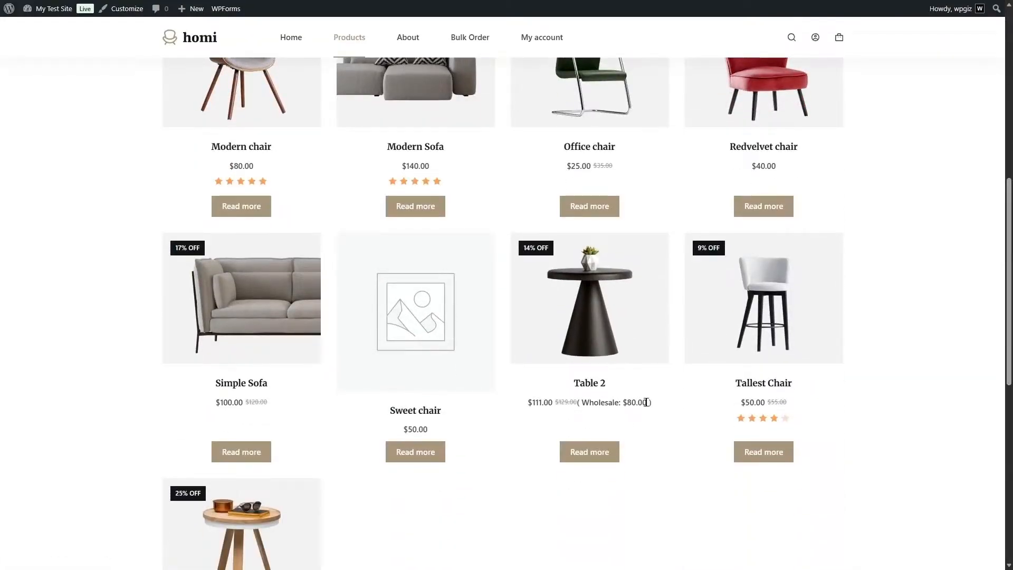
left_click(617, 313)
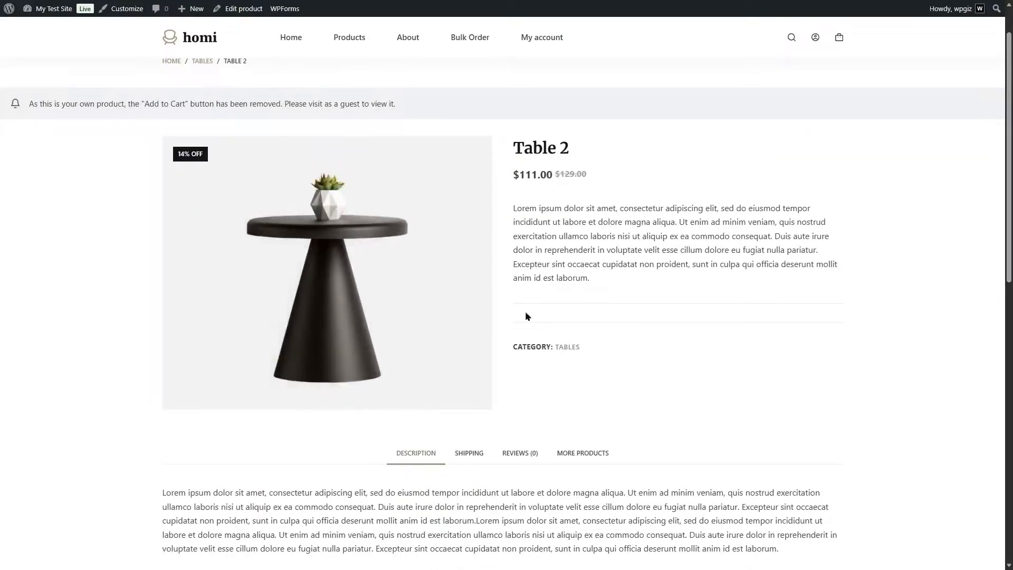
Open Dokan's Wholesale settings in the admin area, make wholesale prices visible to All Users, and save the changes.
mouse_move(54, 9)
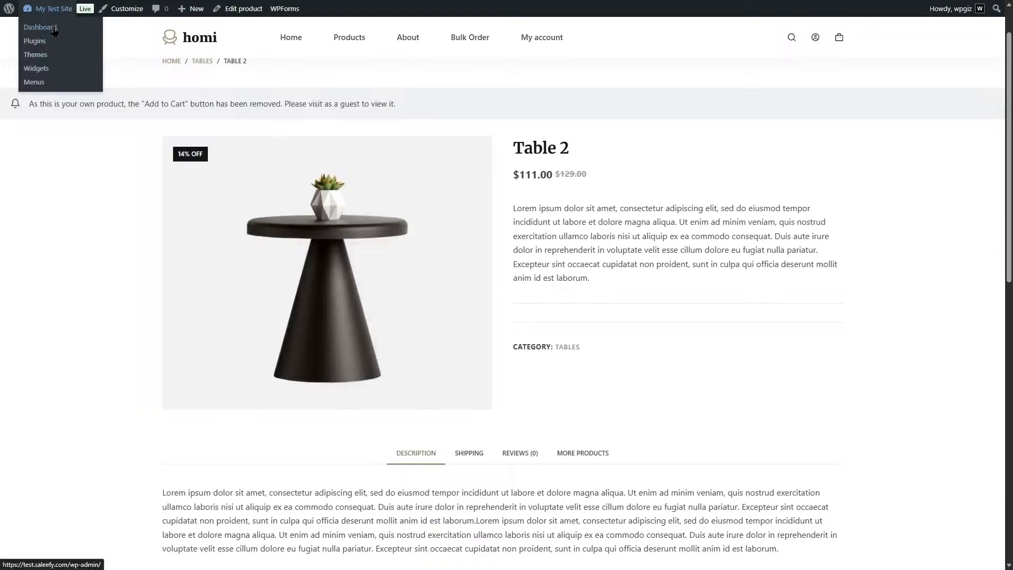
left_click(54, 31)
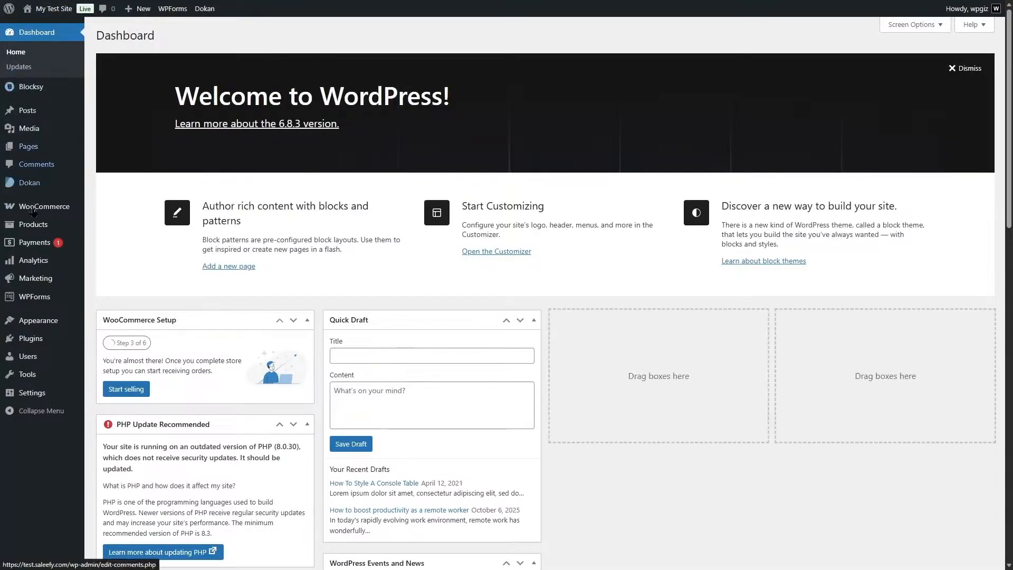
mouse_move(37, 323)
mouse_move(41, 186)
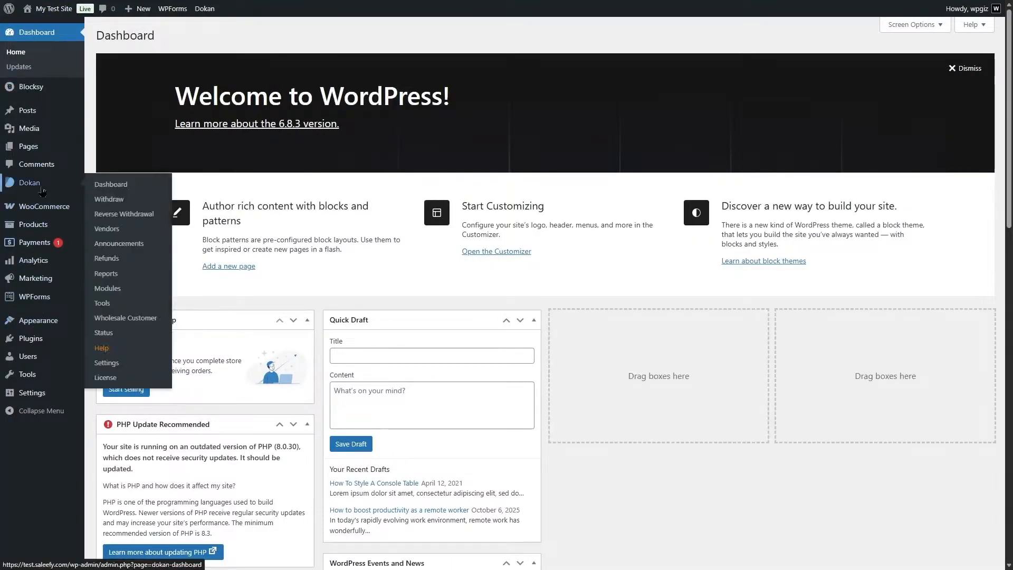
left_click(106, 363)
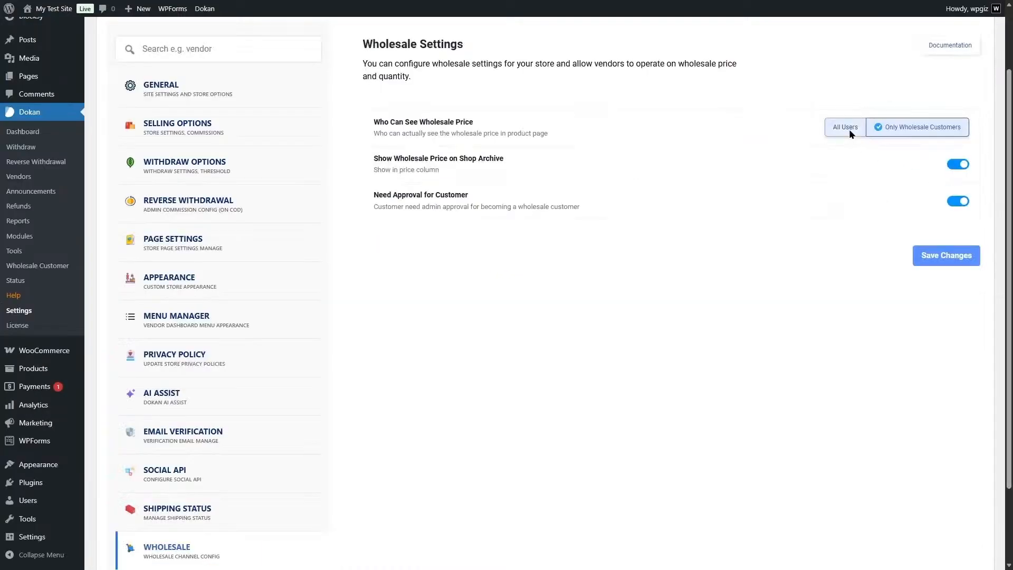
left_click(849, 134)
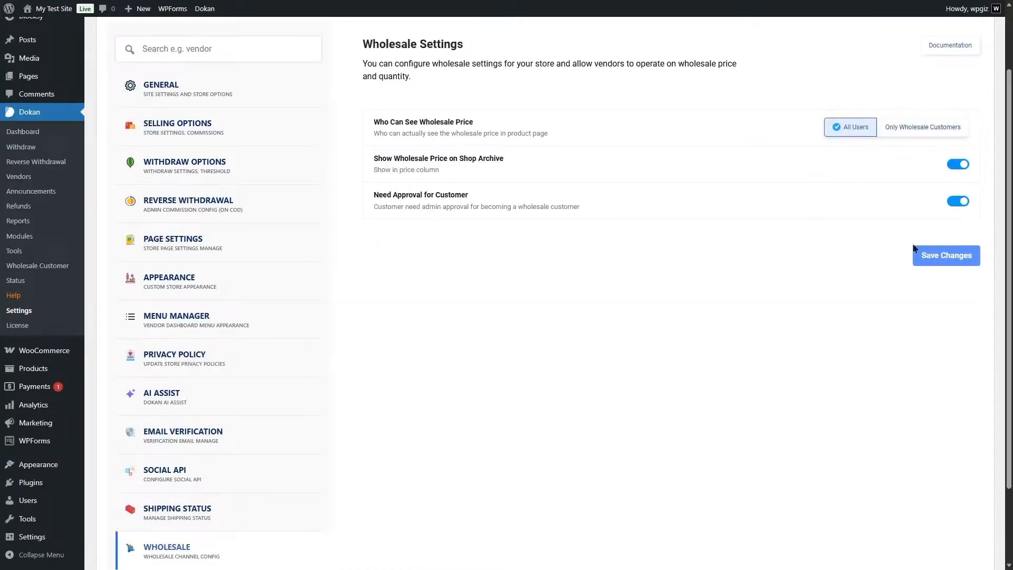
left_click(939, 251)
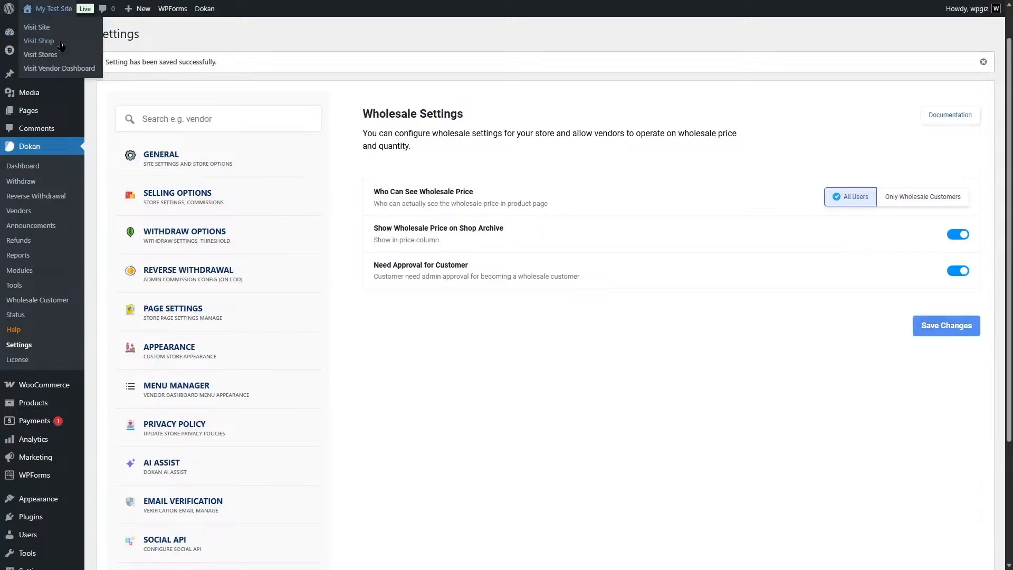
Visit the storefront's shop to check Table 2's wholesale price in the listing and open its product page.
left_click(60, 46)
scroll(860, 177, "down", 8)
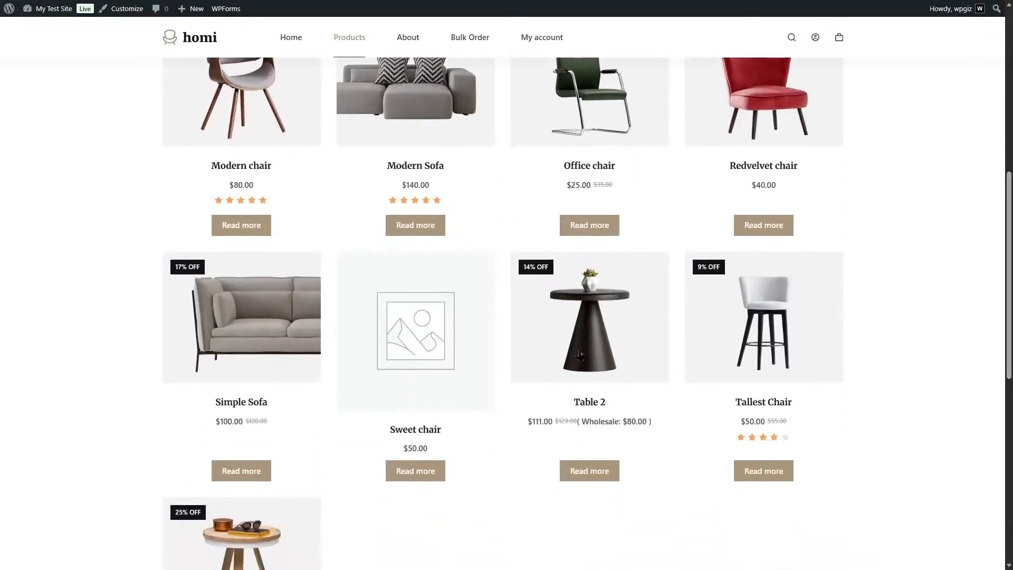
left_click(590, 327)
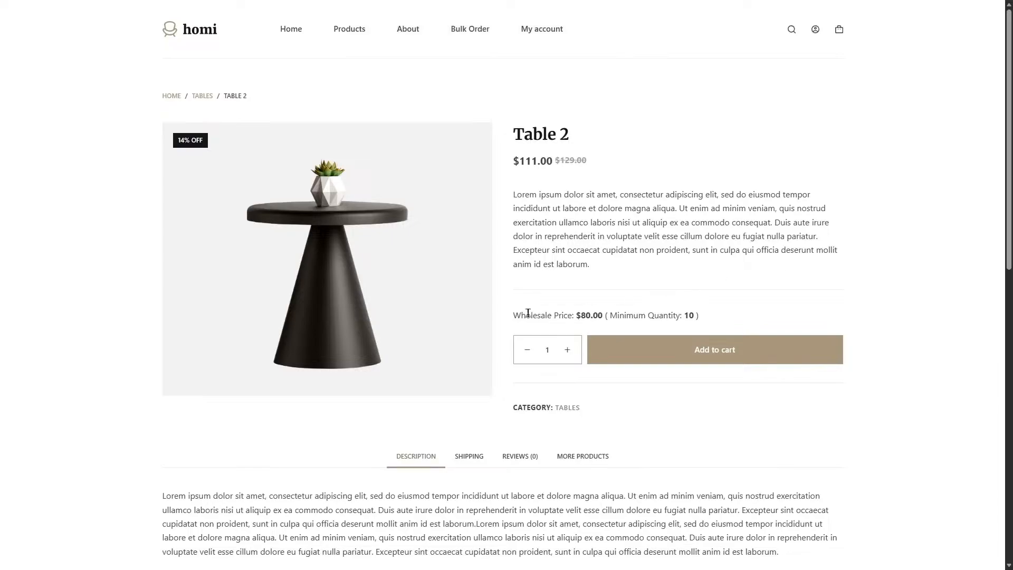
Add 10 units of Table 2 to the cart as a guest and view the cart.
left_click(567, 350)
left_click(568, 350)
left_click(676, 351)
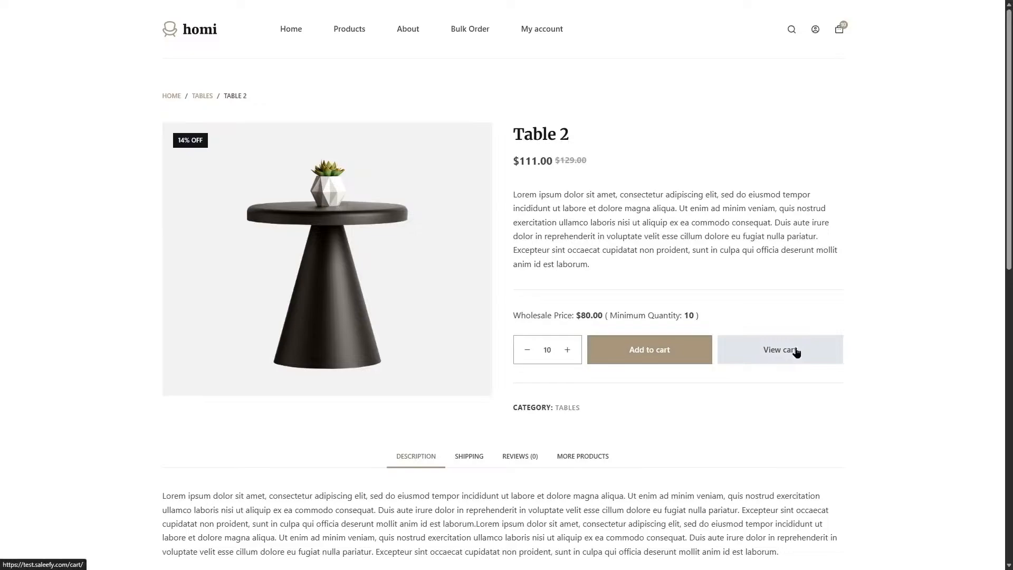
left_click(792, 351)
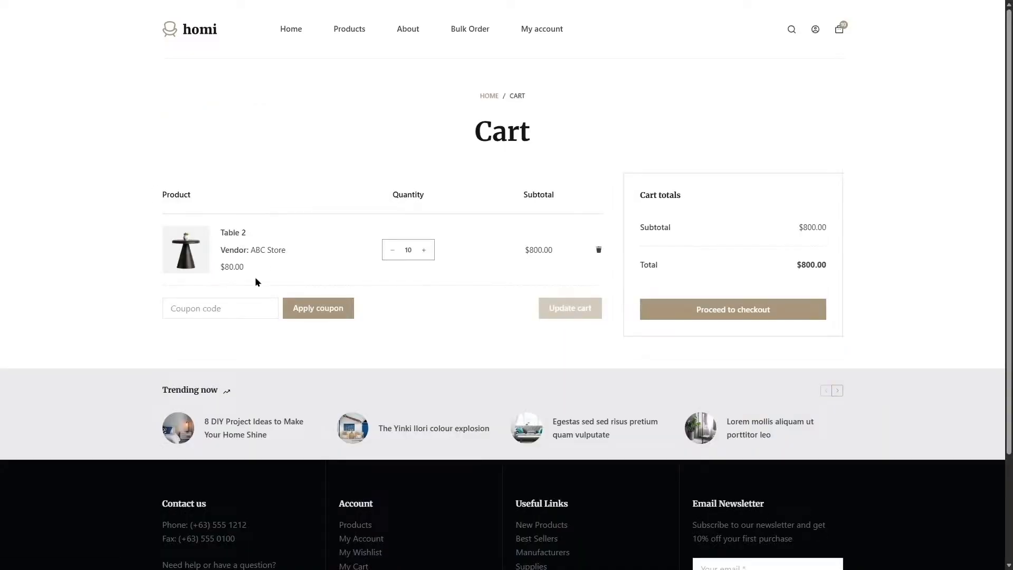
Return to Dokan's Wholesale settings, limit wholesale price visibility to Only Wholesale Customers, and save the changes.
left_click(816, 31)
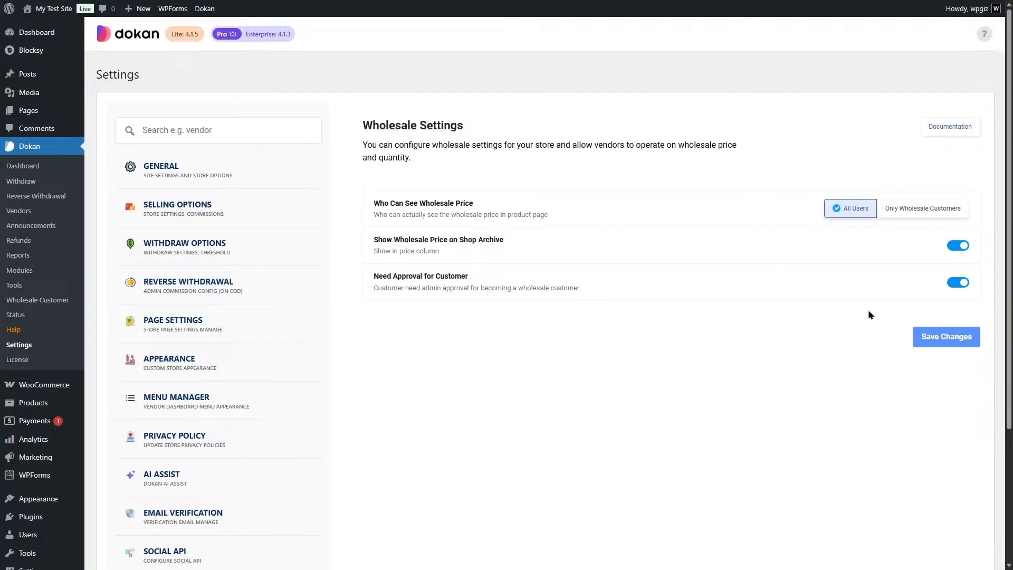
left_click(892, 210)
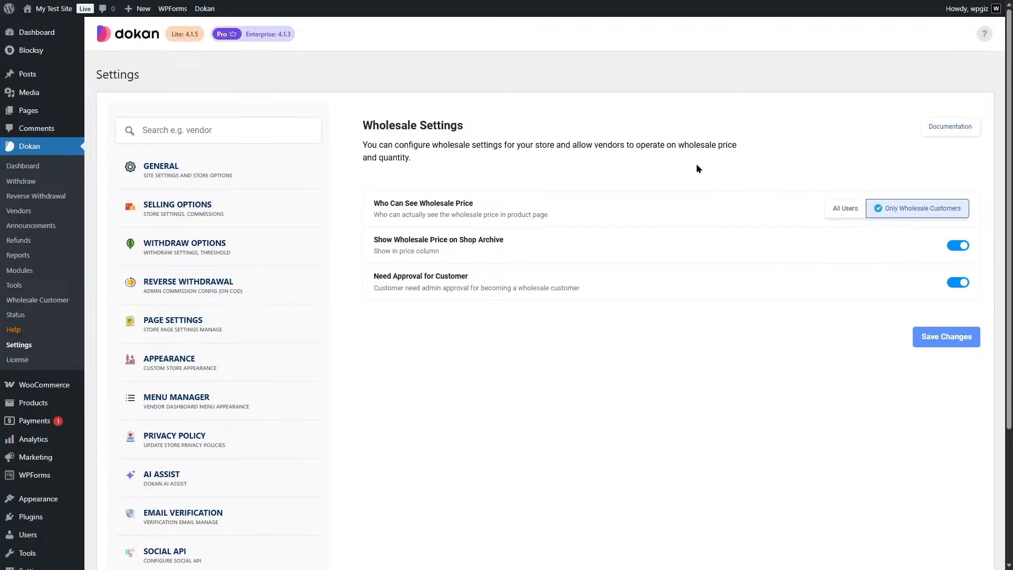
left_click(935, 341)
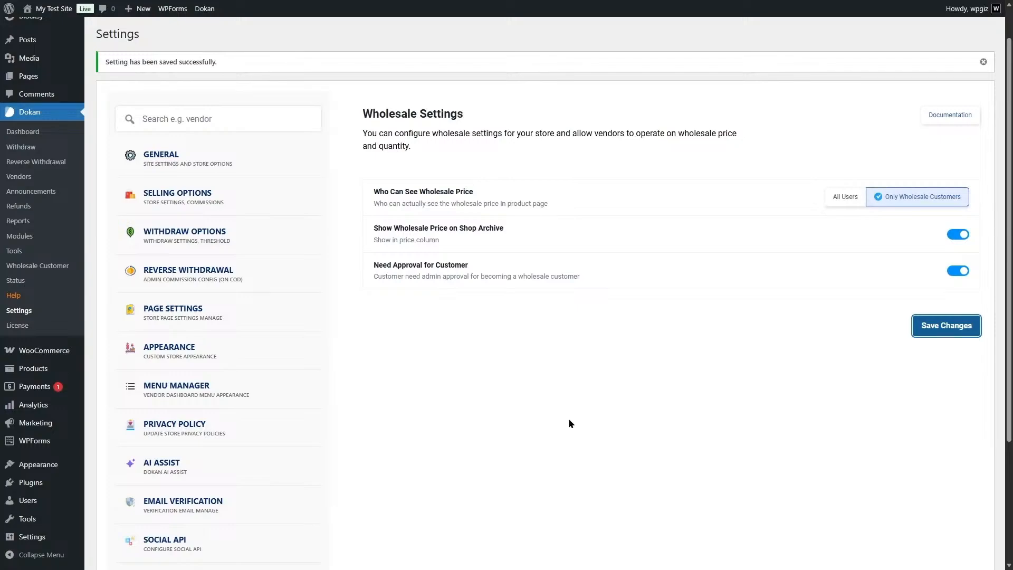
Visit the vendor dashboard's product list and open the Coffee Table product for editing.
mouse_move(53, 8)
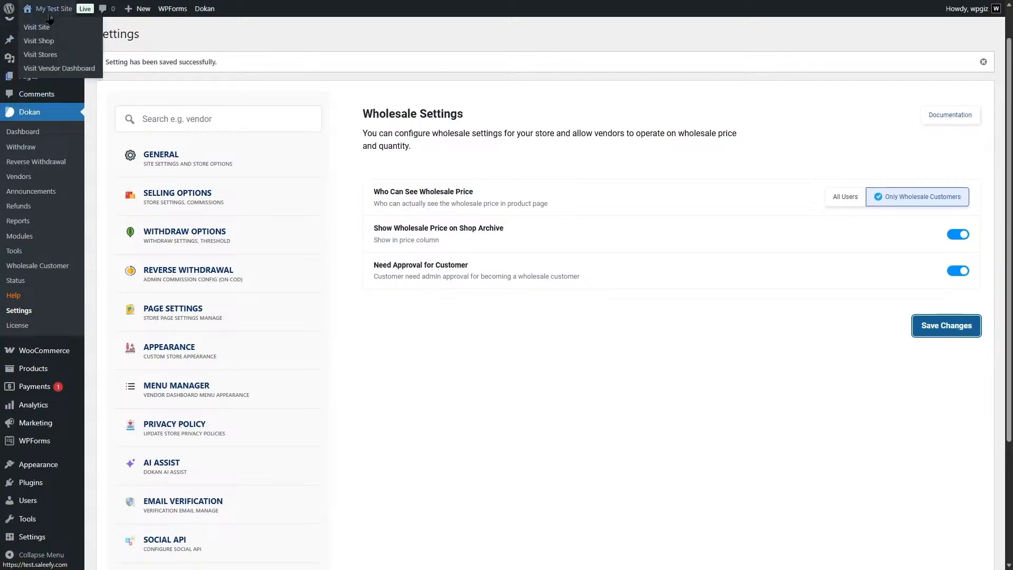
left_click(63, 69)
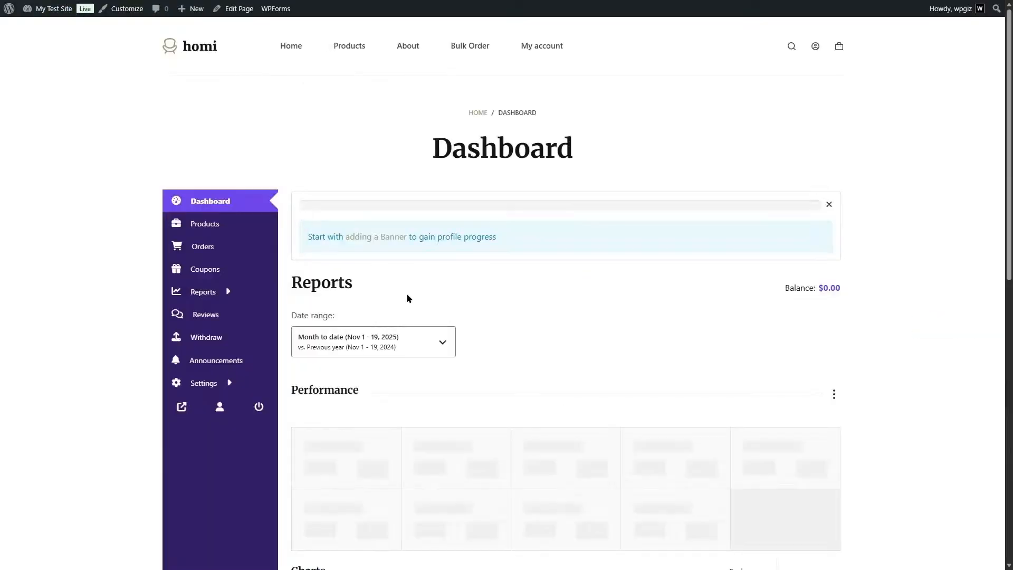
left_click(196, 234)
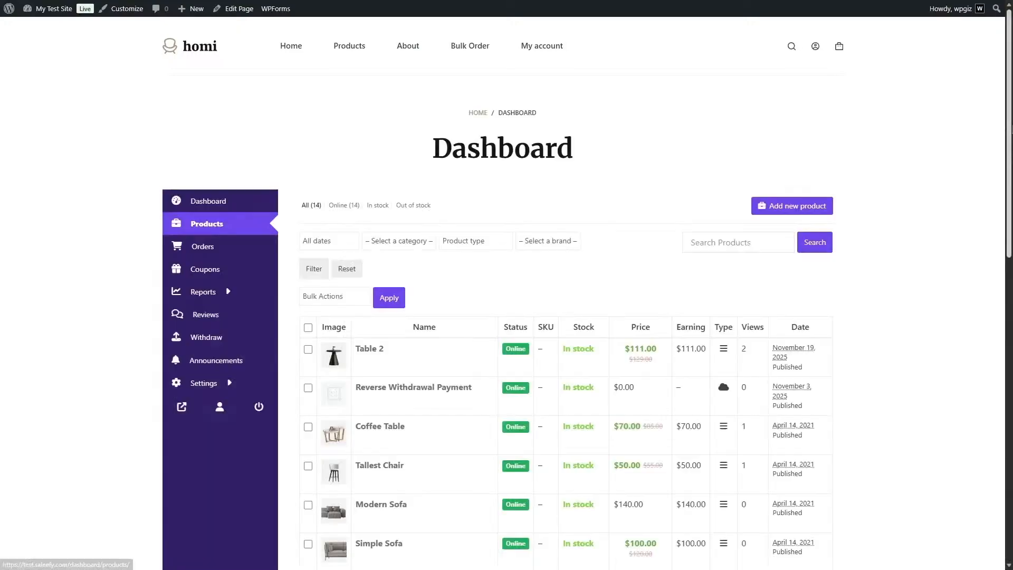
scroll(369, 296, "down", 2)
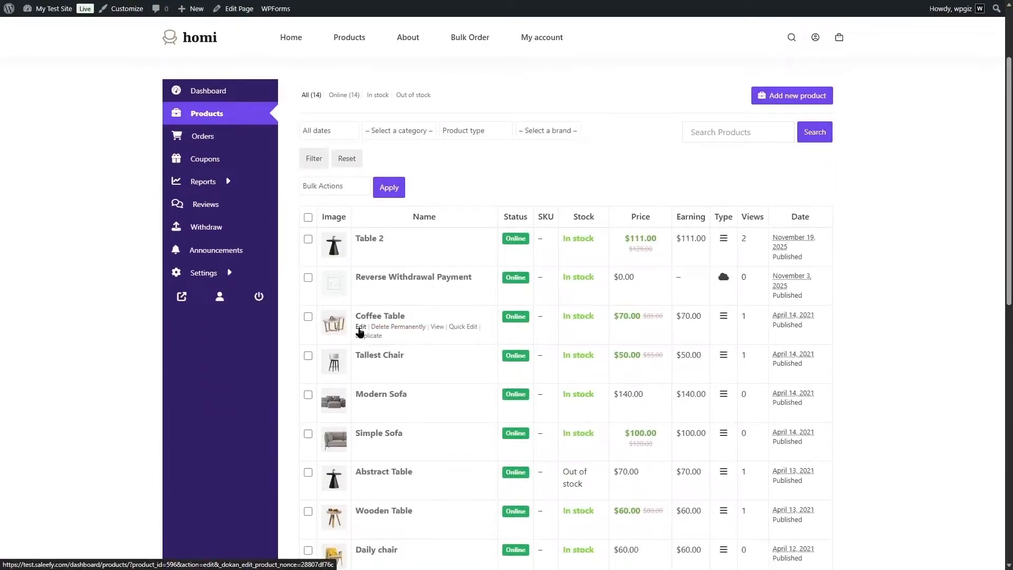
left_click(361, 327)
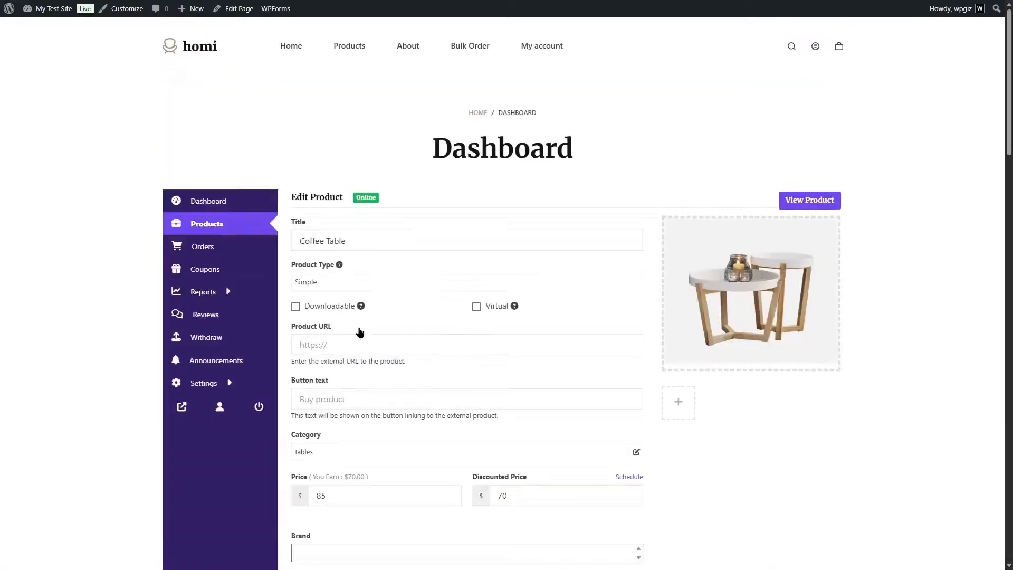
Enable wholesale for Coffee Table with price 75 and minimum quantity 10, save the product, and check its listing in the shop.
scroll(566, 306, "down", 15)
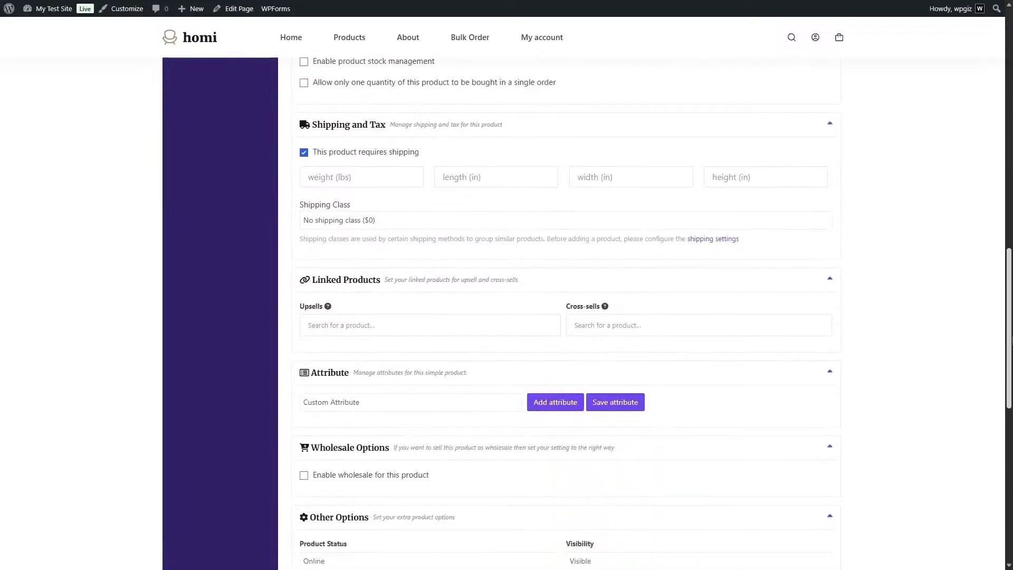
scroll(566, 306, "down", 3)
left_click(304, 267)
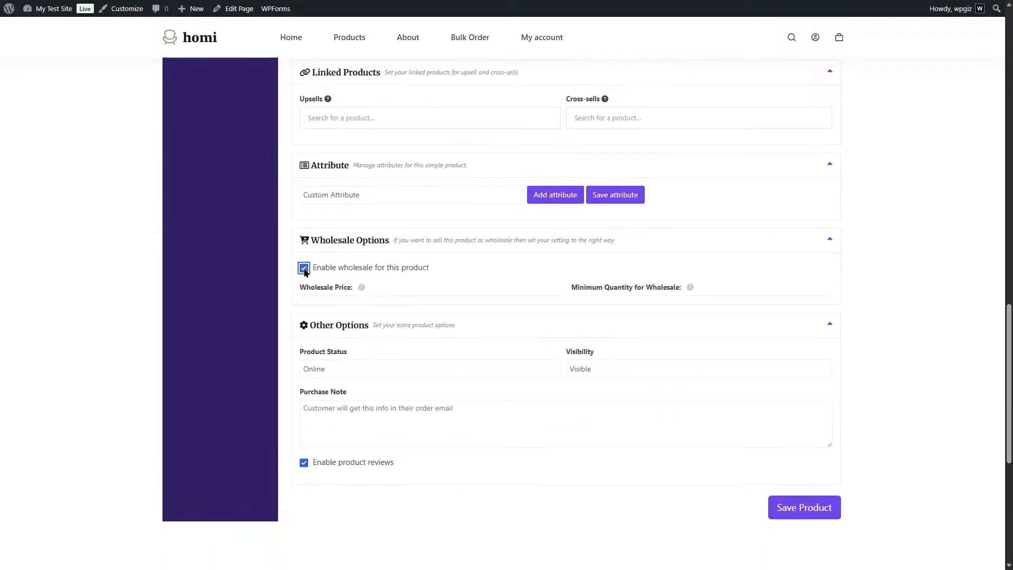
scroll(355, 296, "up", 18)
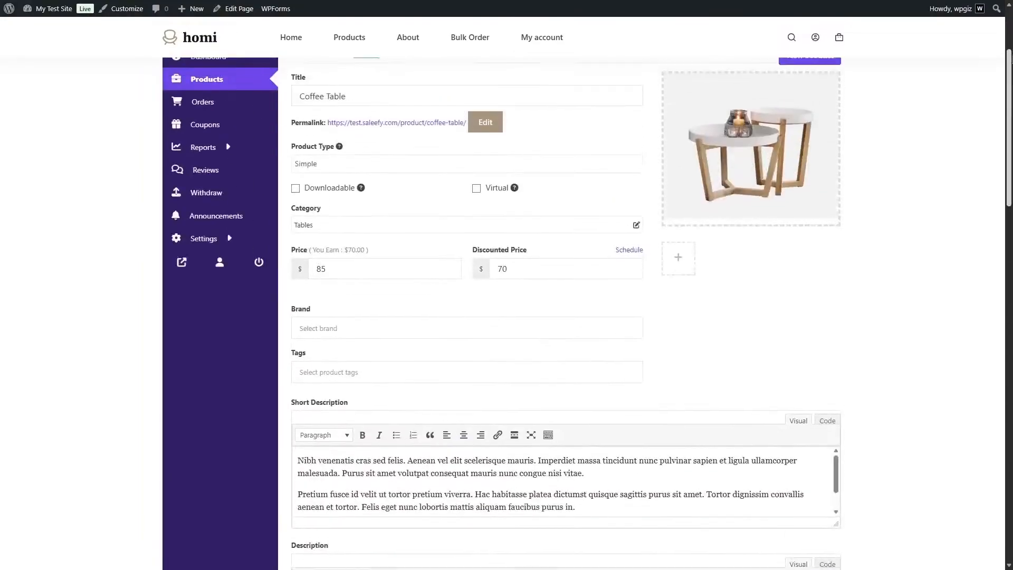
type("75")
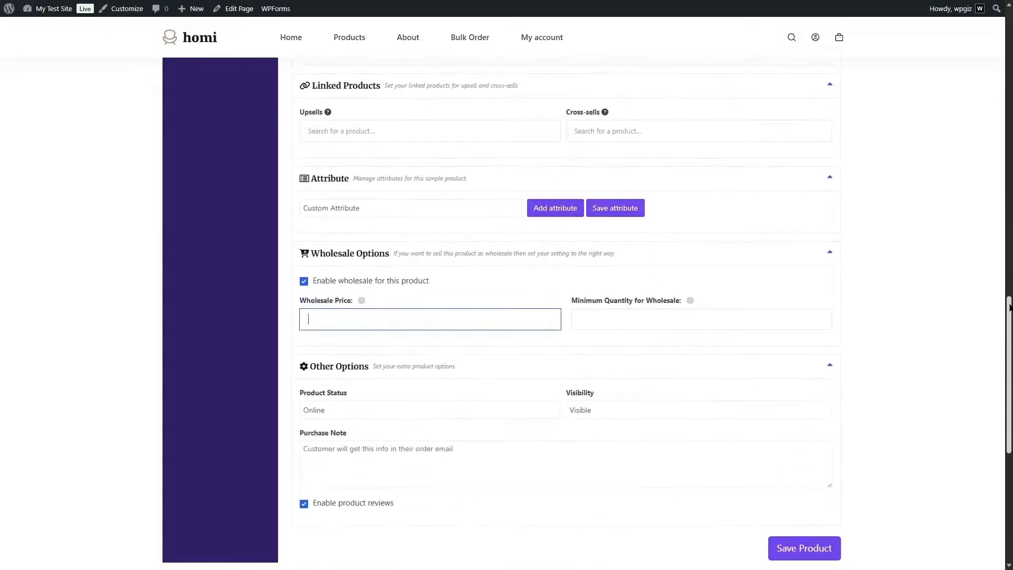
left_click(627, 310)
type("10")
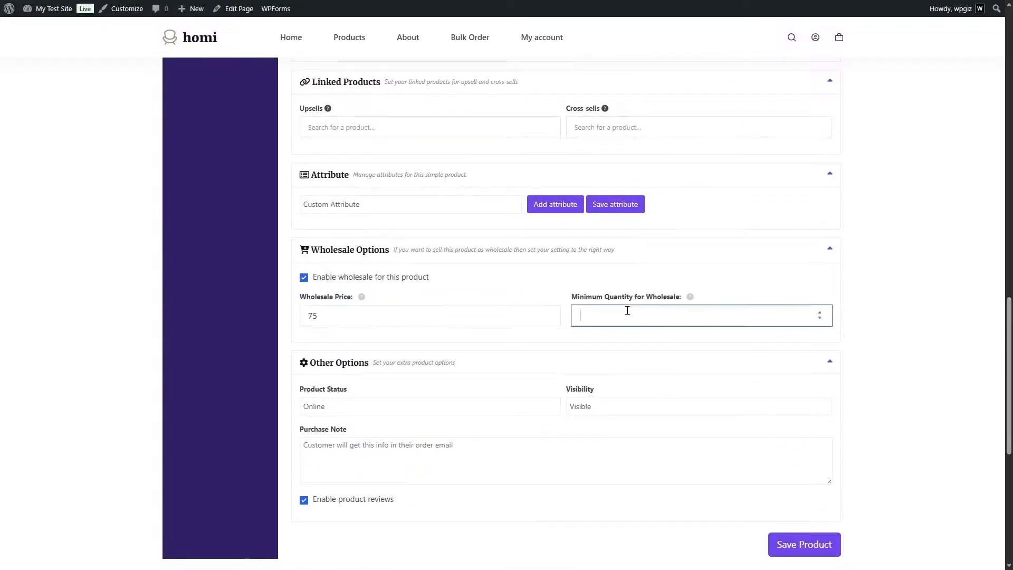
left_click(813, 545)
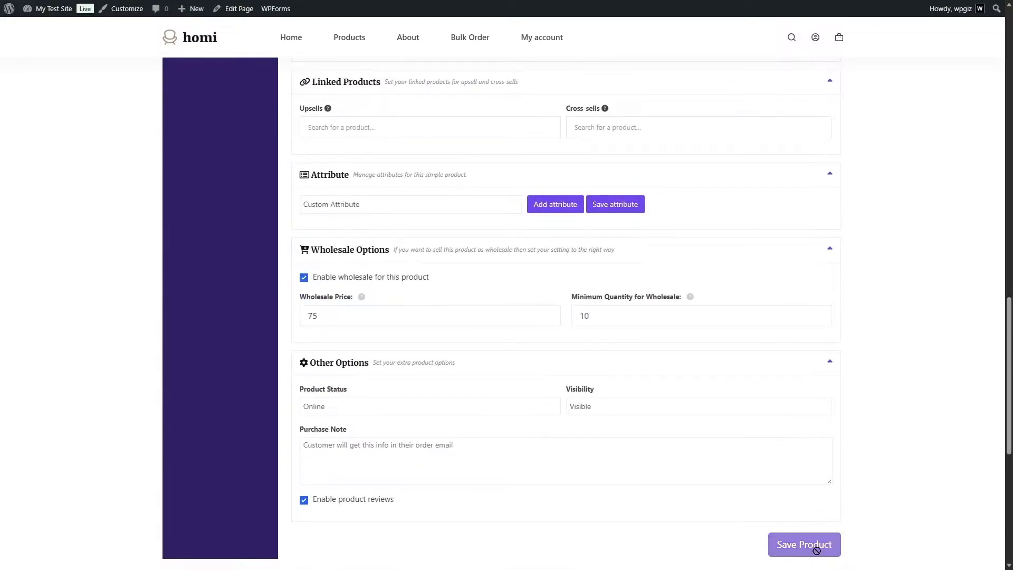
left_click(353, 52)
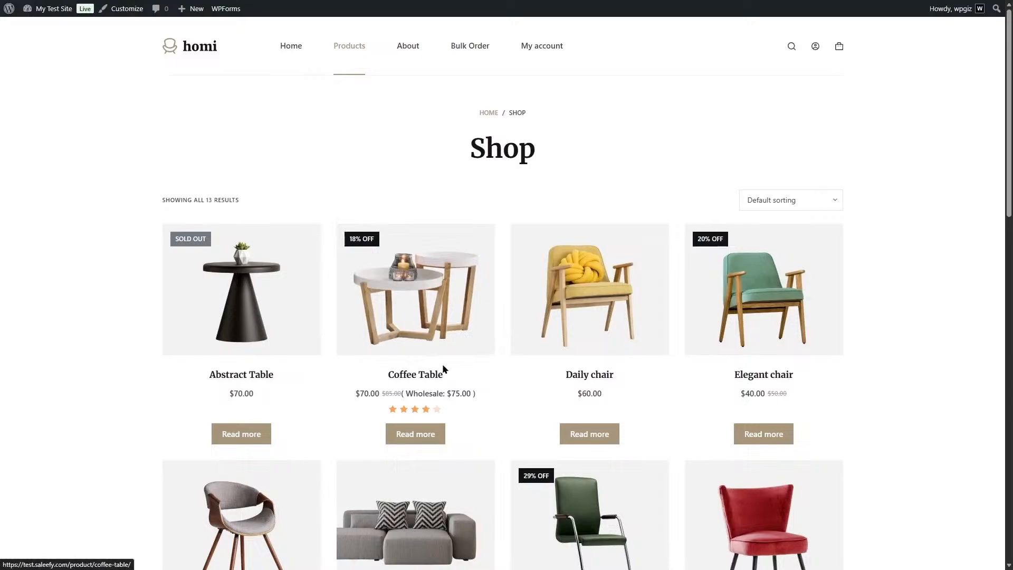
Start a new product in the vendor dashboard, title it Chair 2, and set its product type to Variable.
left_click(543, 45)
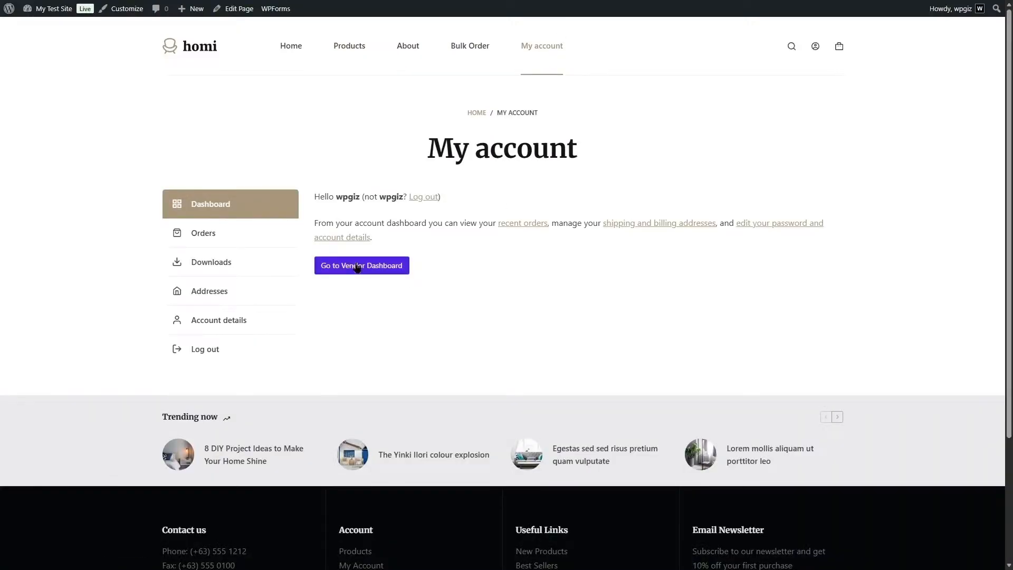
left_click(356, 265)
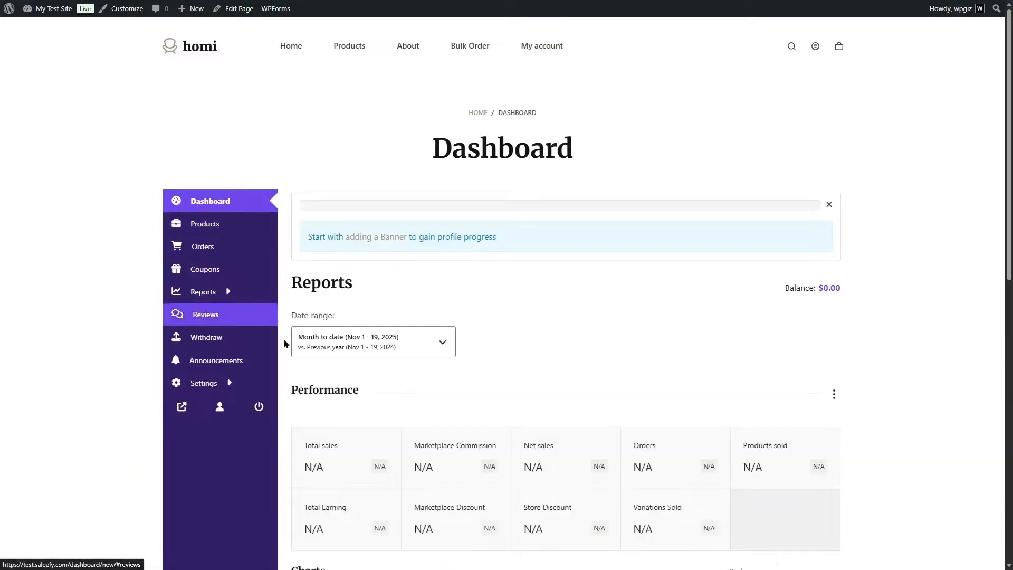
left_click(226, 224)
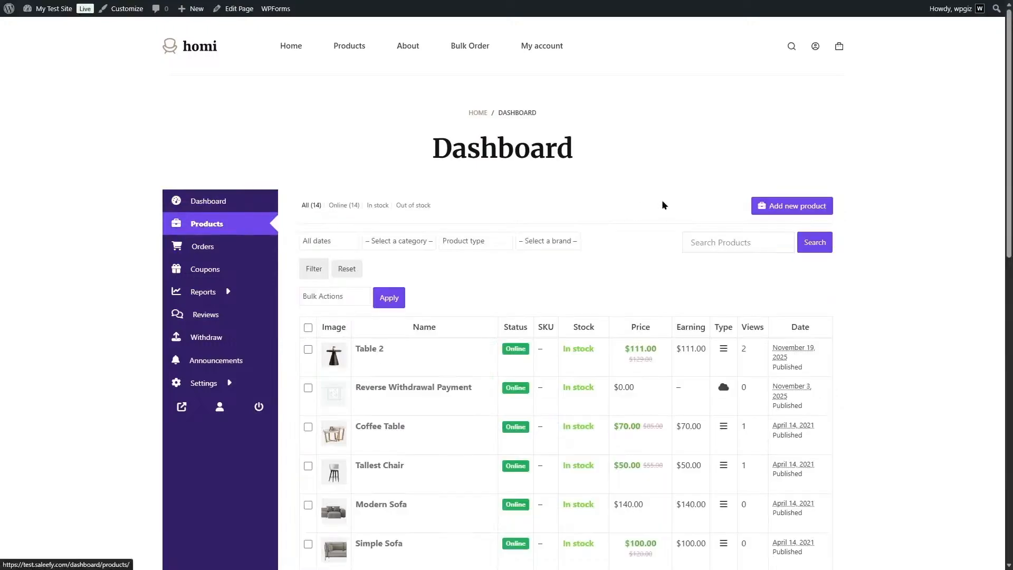
left_click(766, 210)
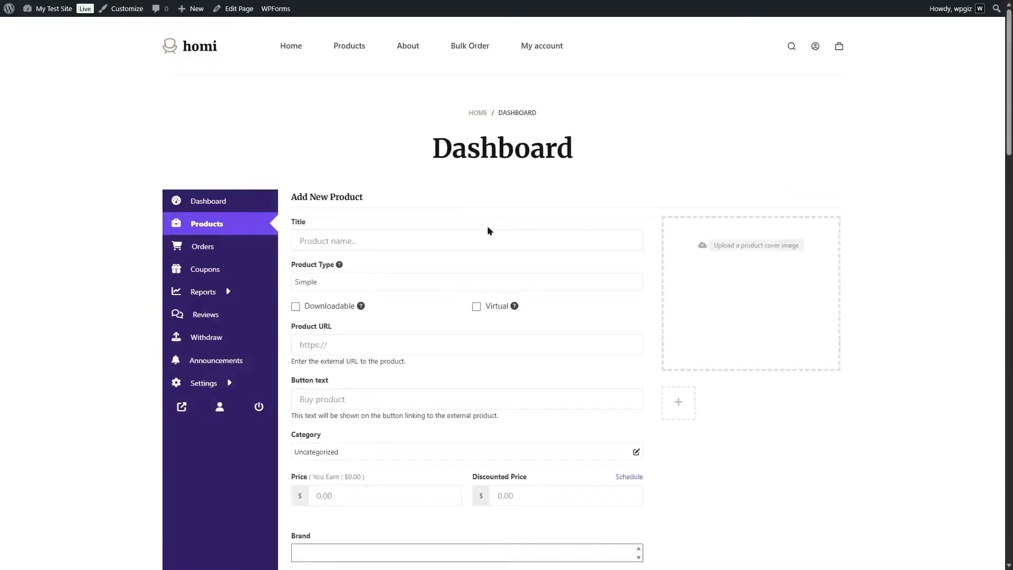
left_click(448, 232)
type("Chair 2")
left_click(376, 280)
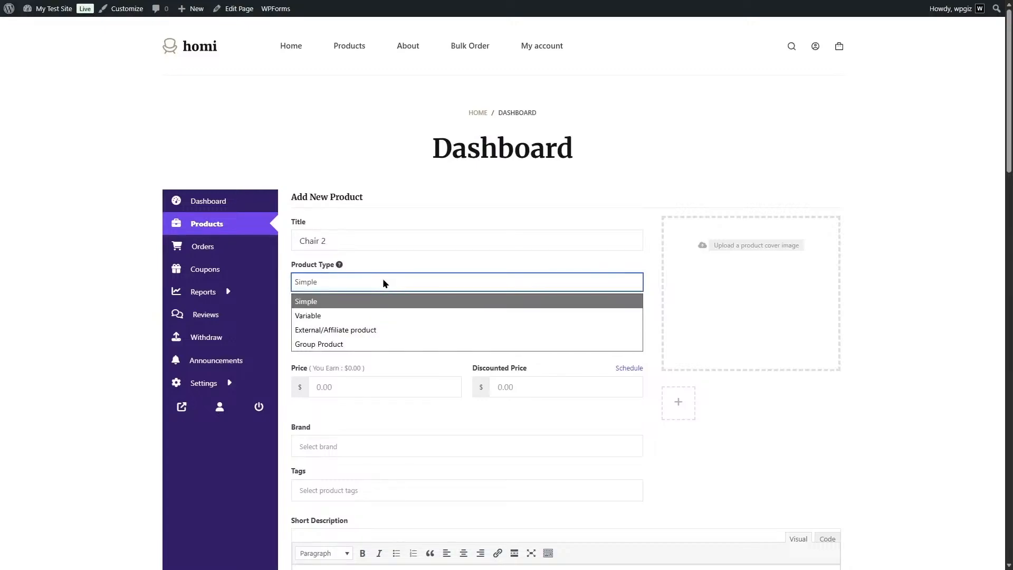
left_click(384, 314)
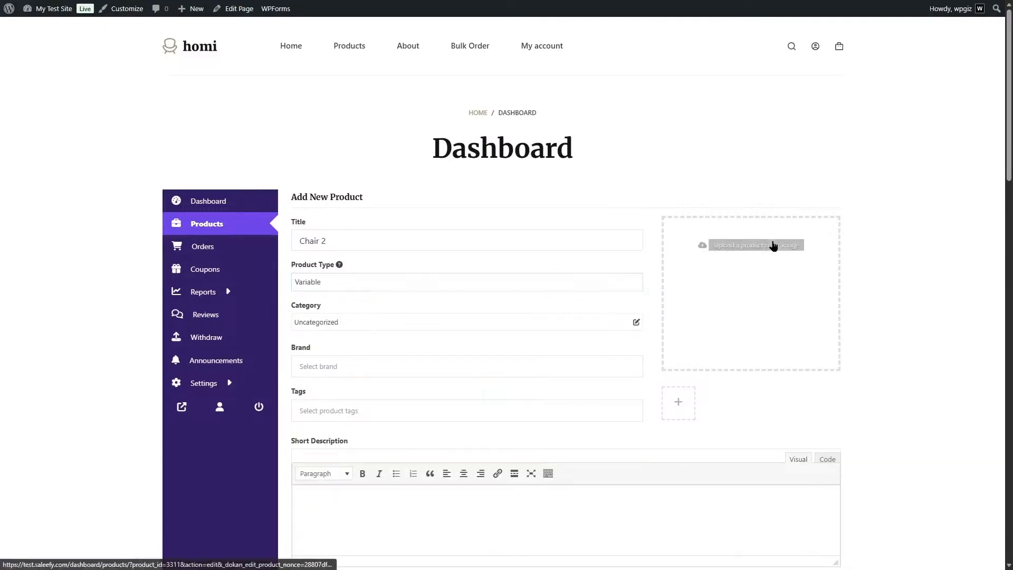
left_click(772, 245)
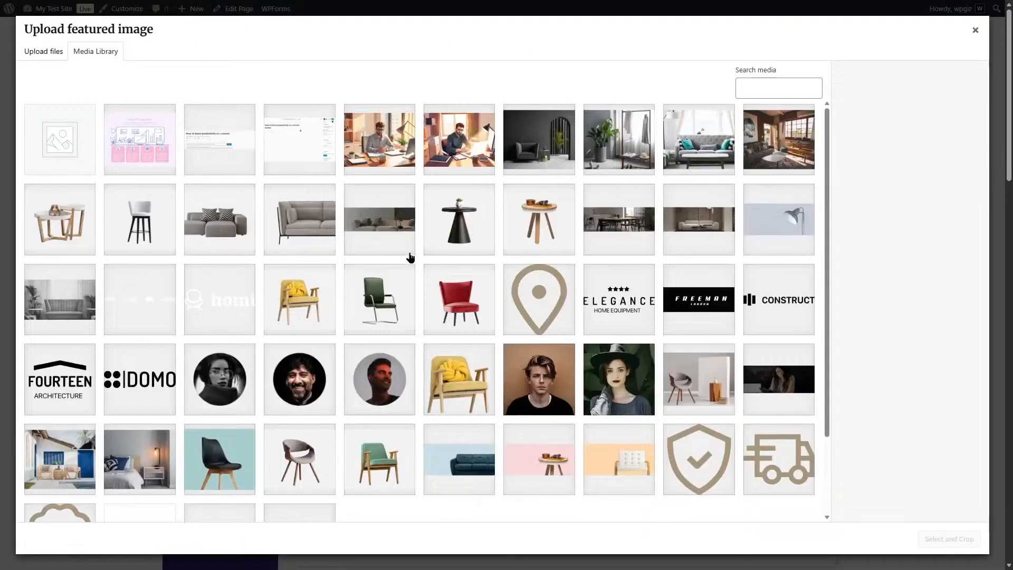
left_click(389, 298)
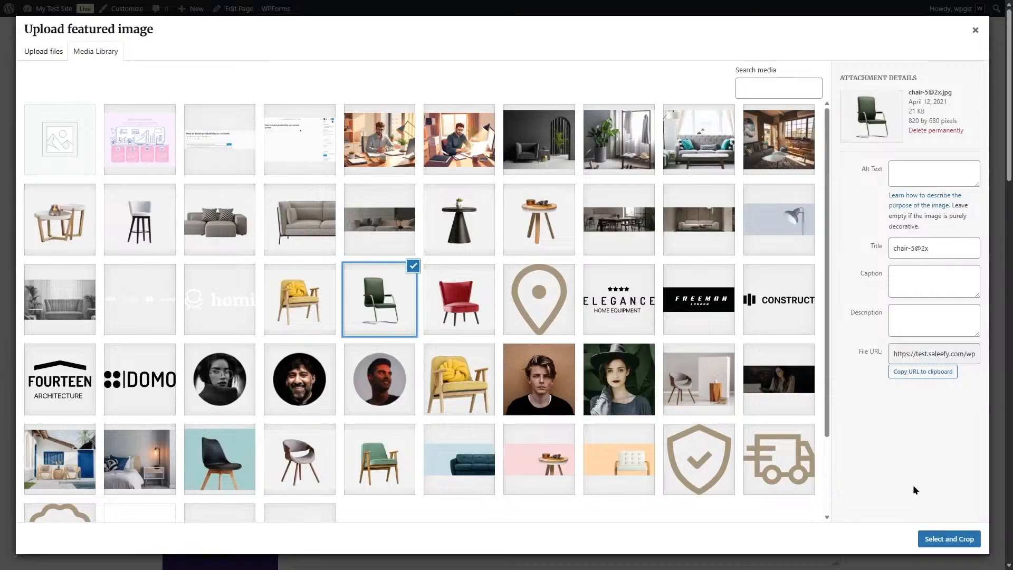
left_click(929, 540)
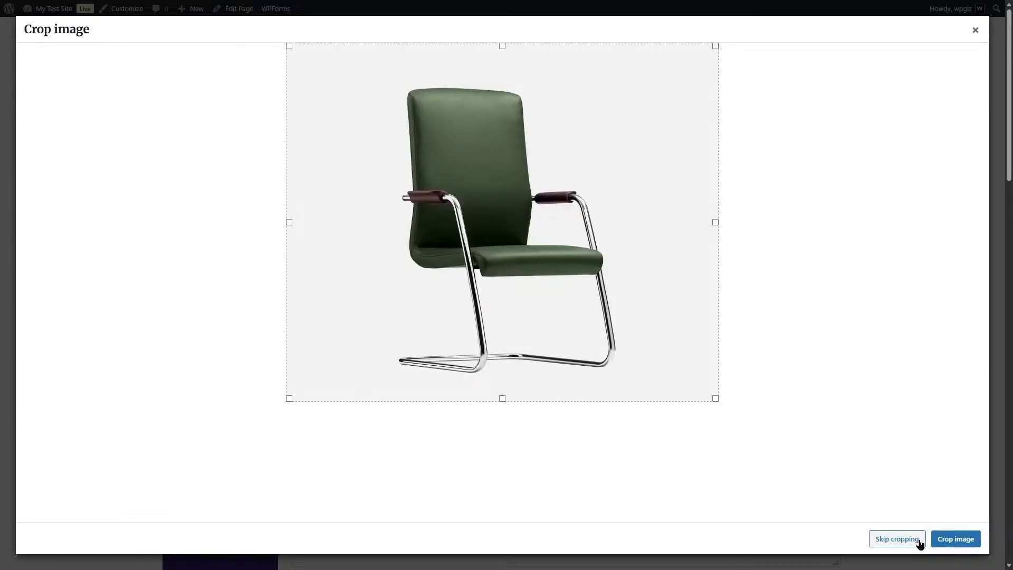
left_click(913, 540)
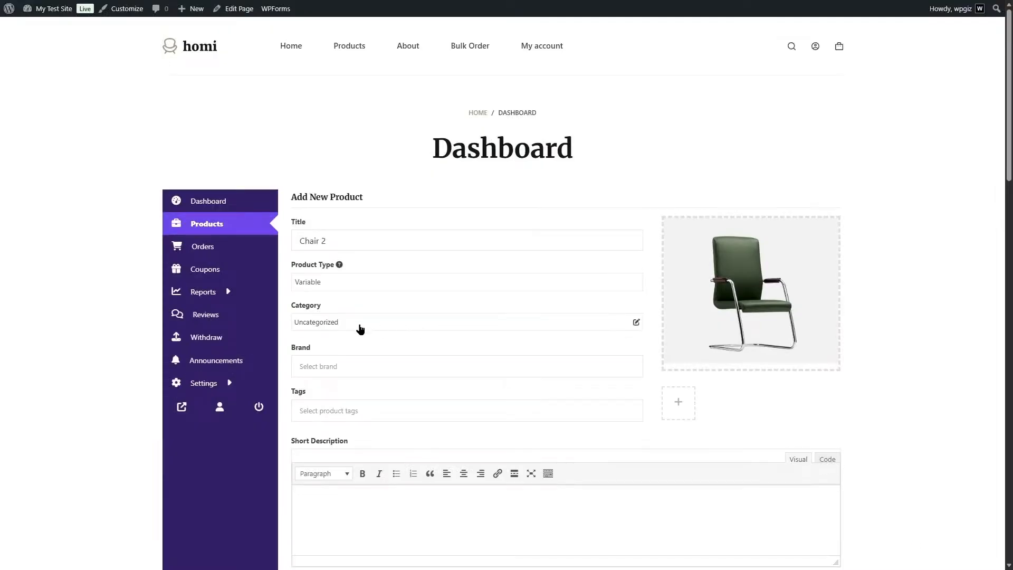
Assign Chair 2 to the Chairs category.
left_click(359, 324)
left_click(172, 277)
left_click(167, 240)
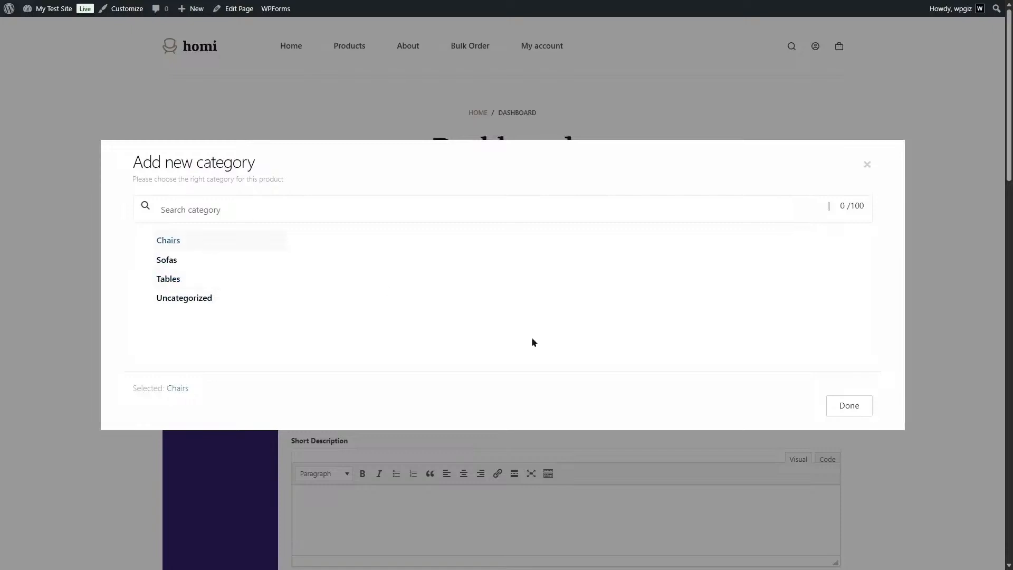
left_click(838, 404)
Enter the placeholder text asd in the product's short description and description.
scroll(267, 331, "down", 3)
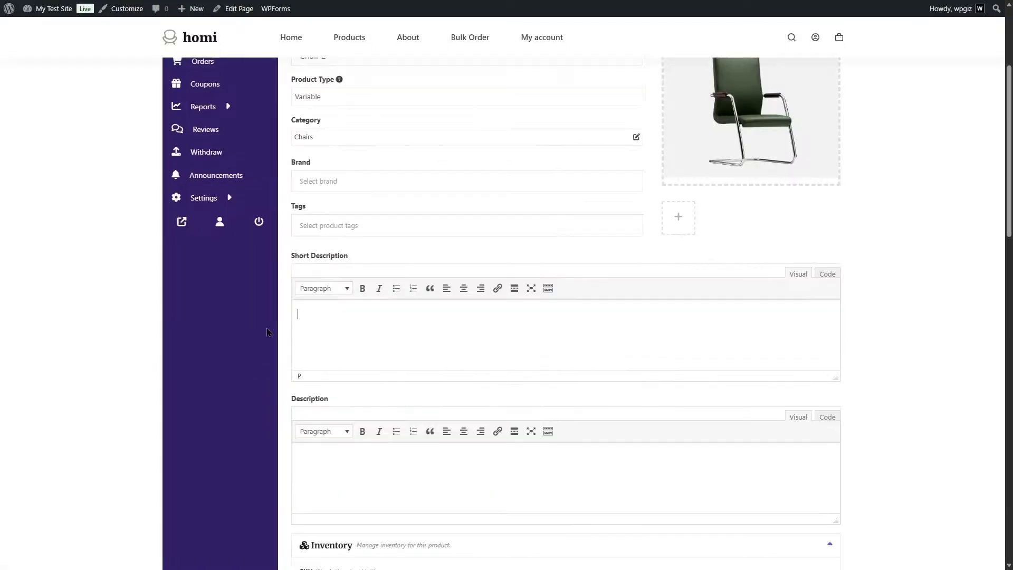
type("d")
left_click(409, 453)
type("asd")
Add a custom attribute named Red to Chair 2 and enable it for variations.
scroll(409, 453, "down", 15)
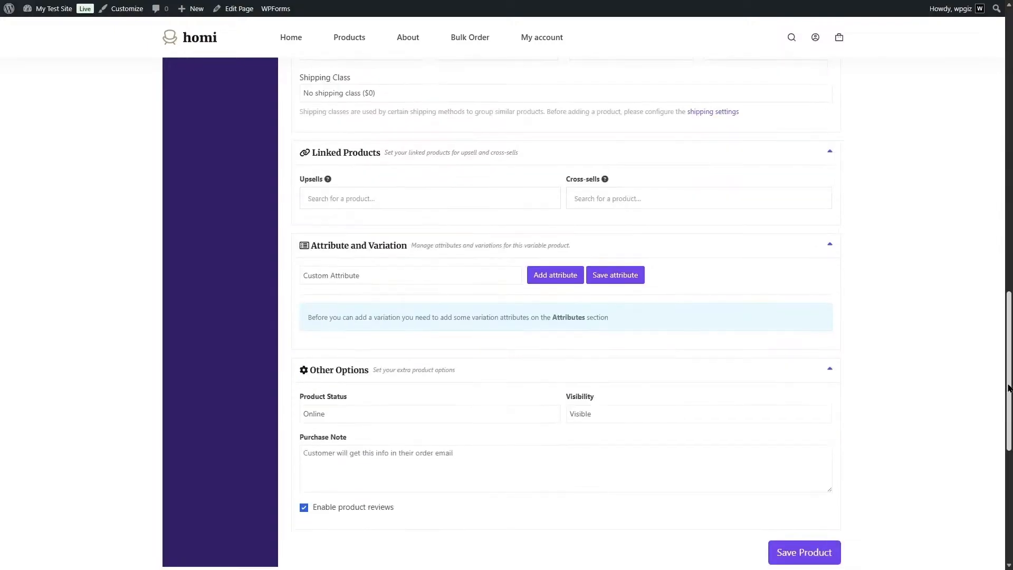
left_click(436, 274)
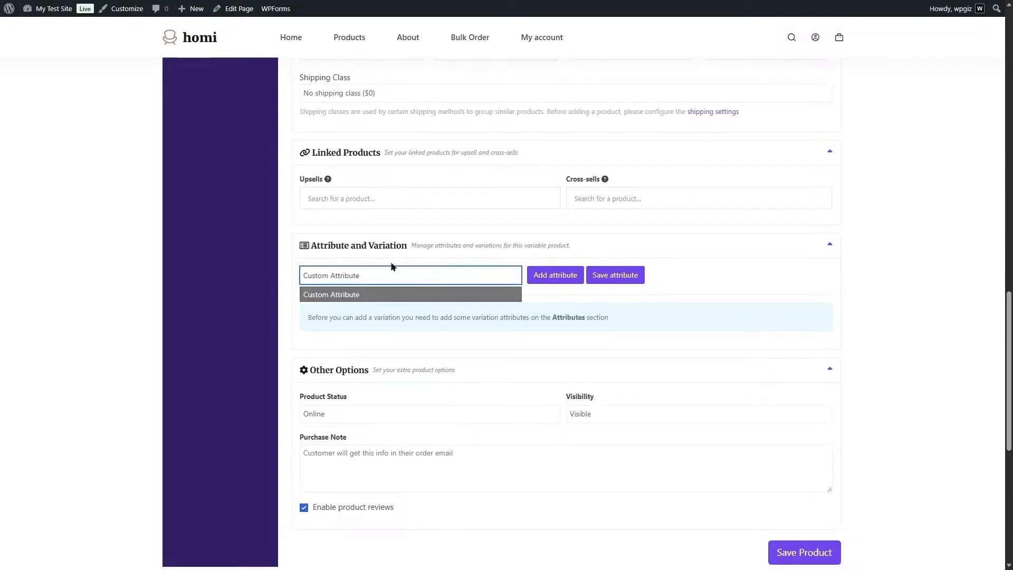
left_click(550, 280)
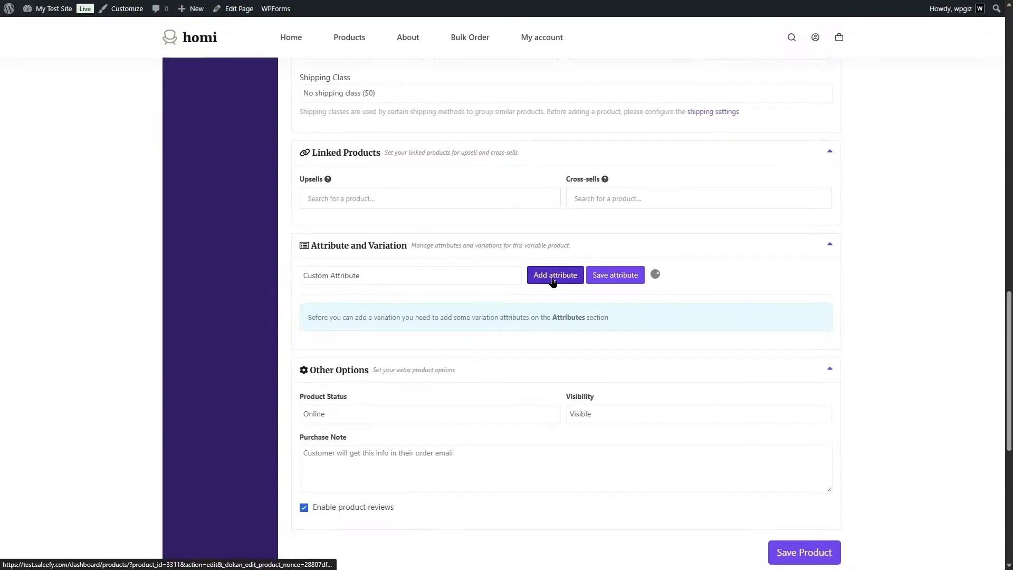
left_click(403, 319)
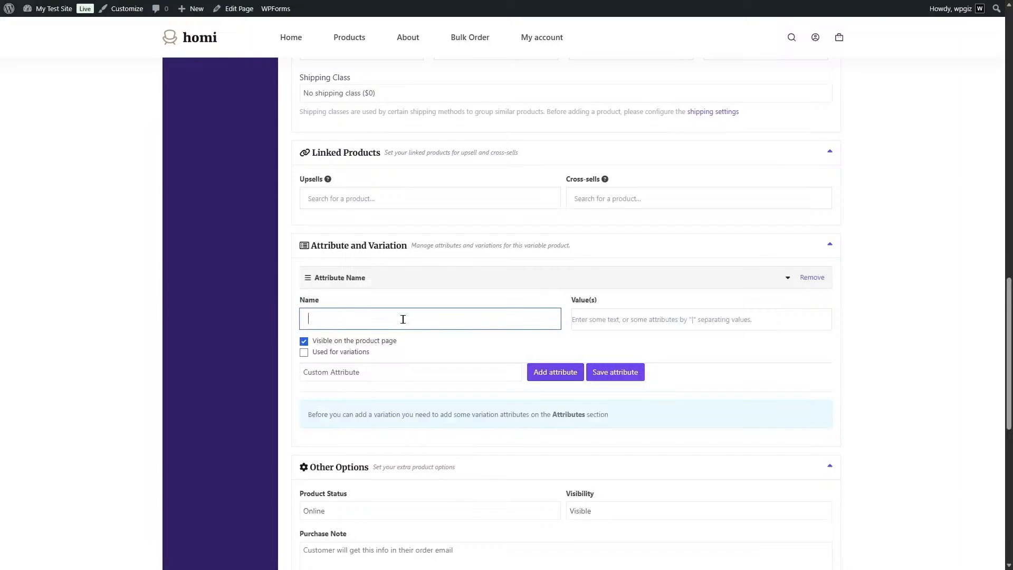
type("Red")
key("Tab")
left_click(341, 353)
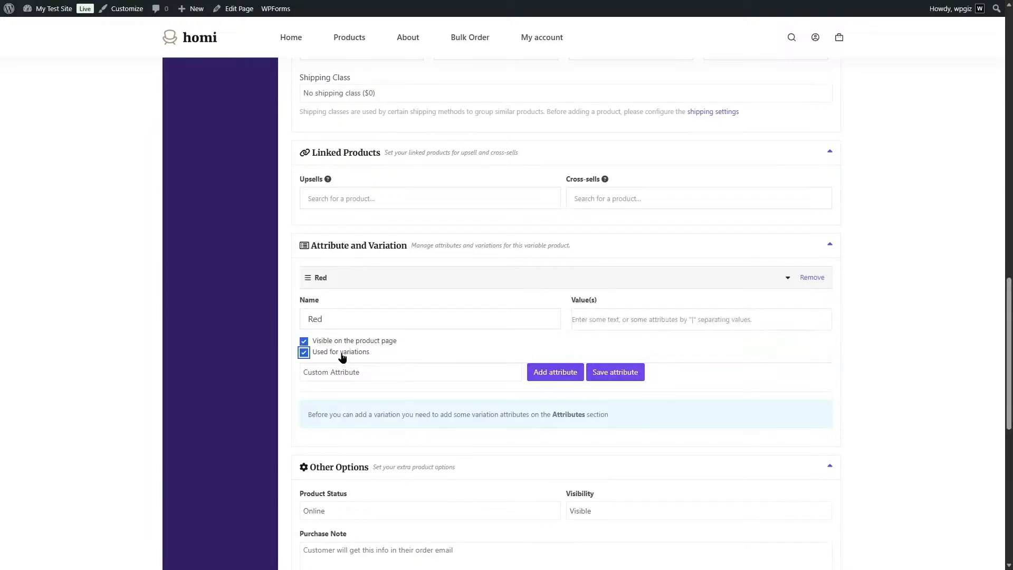
Add a second custom attribute named Blue and enable it for variations.
left_click(549, 375)
left_click(501, 406)
type("GBlue")
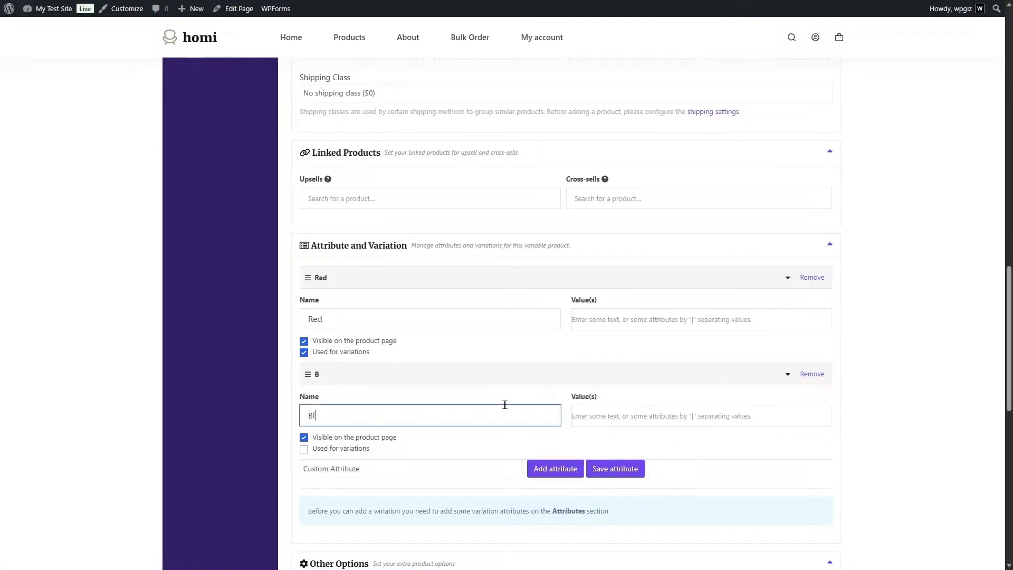
Give the Red attribute the value Large.
left_click(612, 322)
type("R")
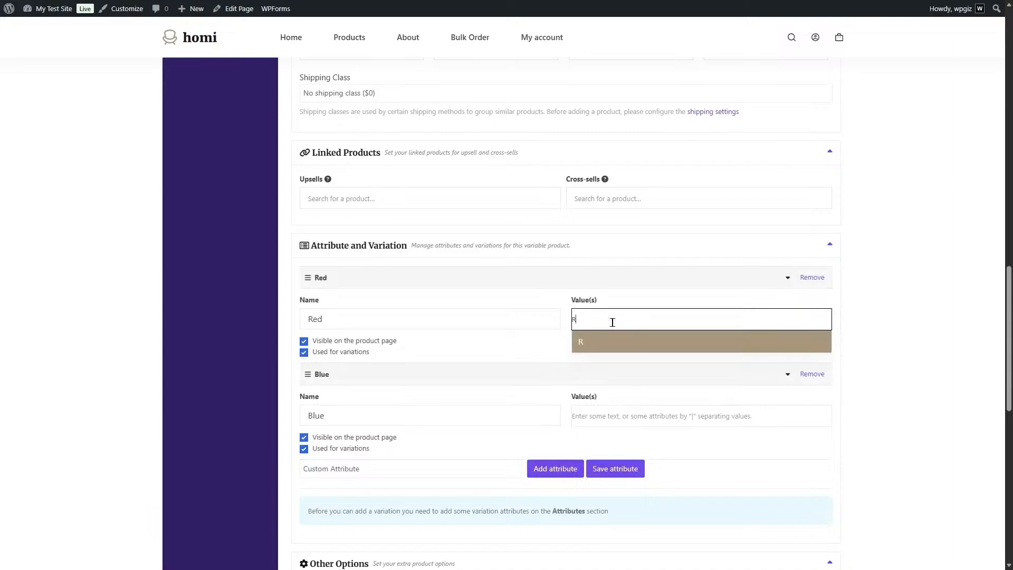
key("BackSpace")
type("Large")
left_click(611, 341)
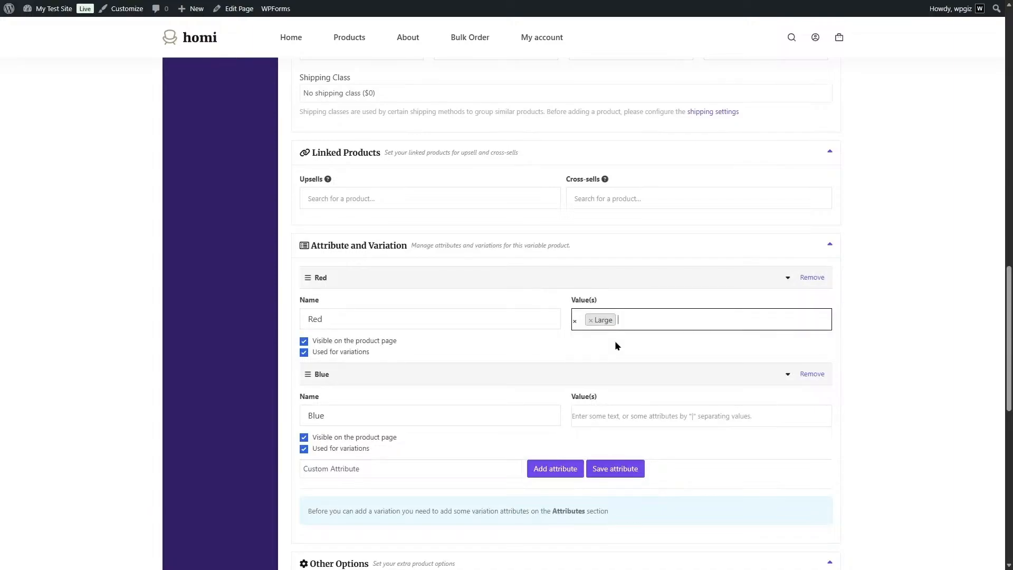
Give the Blue attribute the value Medium and save the attributes.
left_click(606, 421)
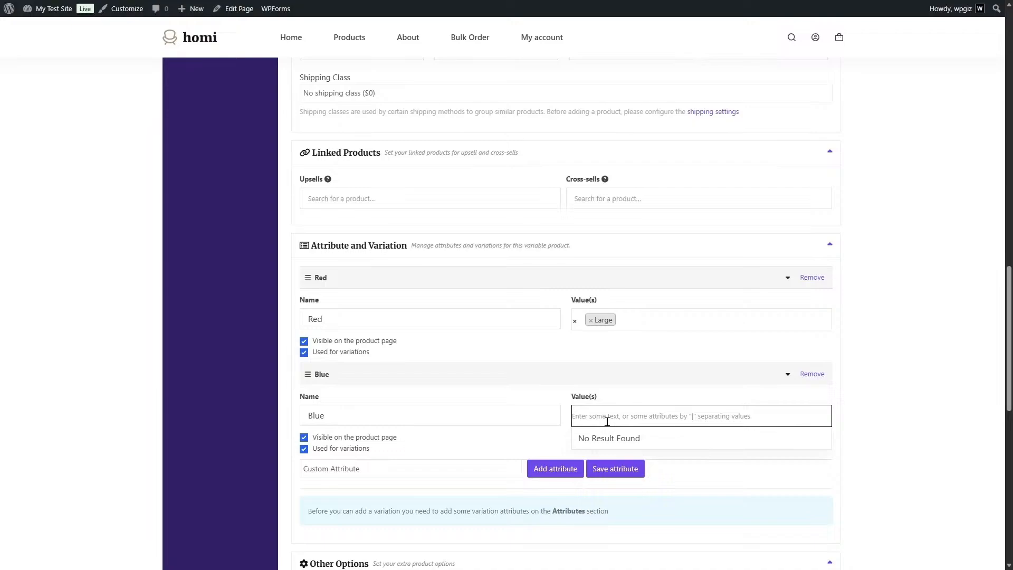
type("M")
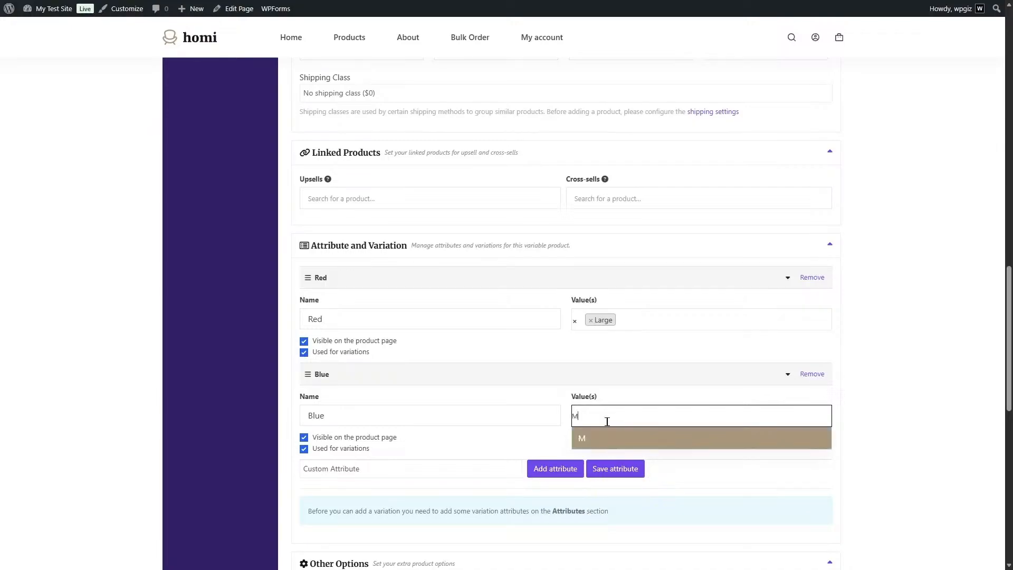
type("edium")
left_click(592, 438)
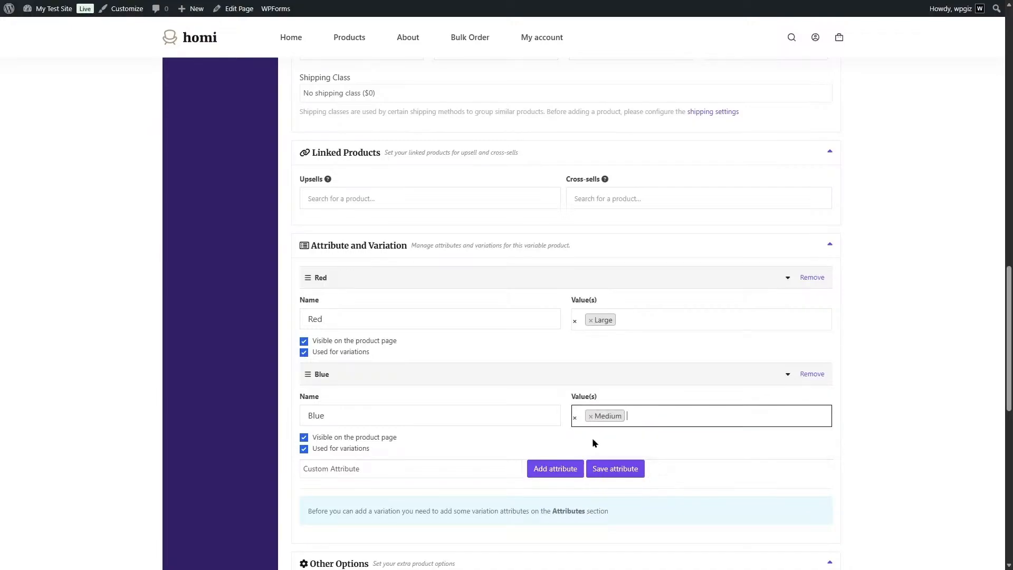
left_click(605, 475)
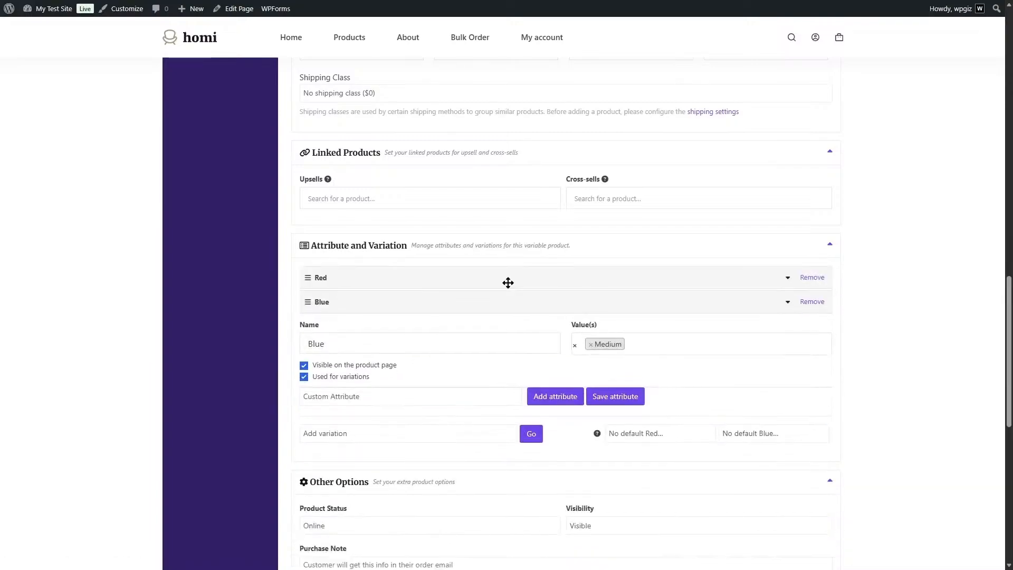
Create variations from all attributes of Chair 2, with Large as the default value for Red.
left_click(398, 361)
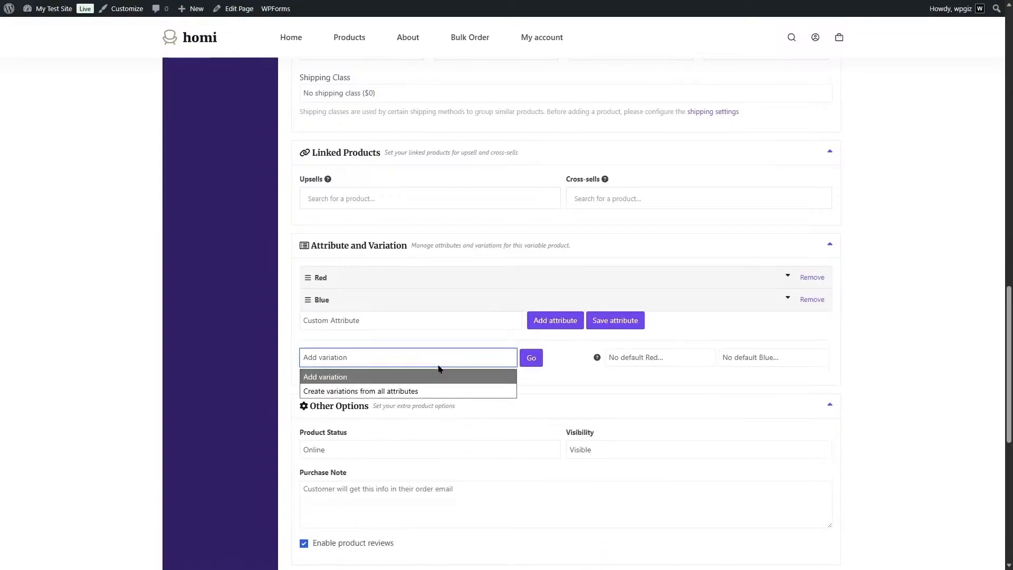
left_click(368, 393)
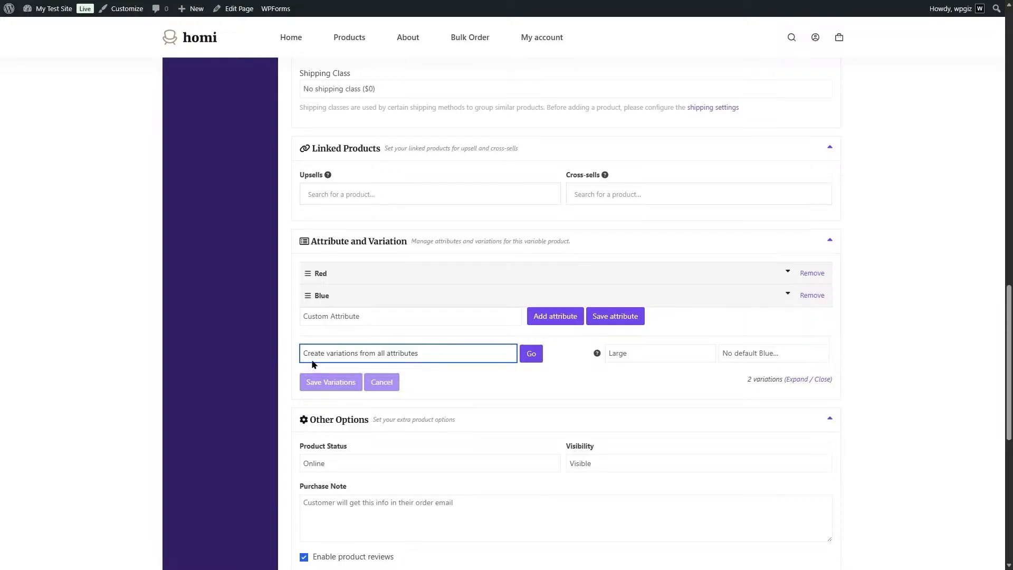
left_click(530, 358)
left_click(486, 347)
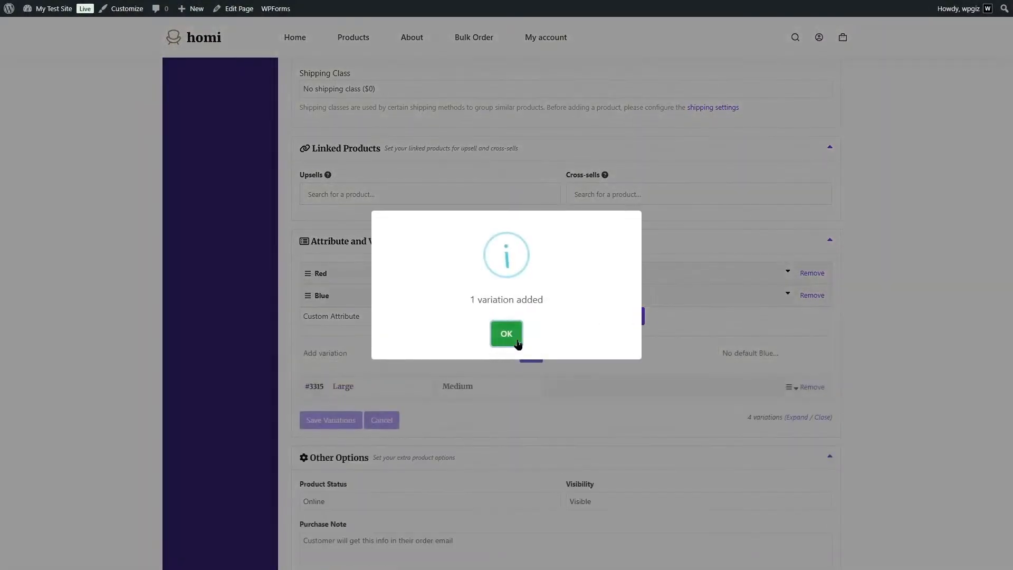
left_click(507, 333)
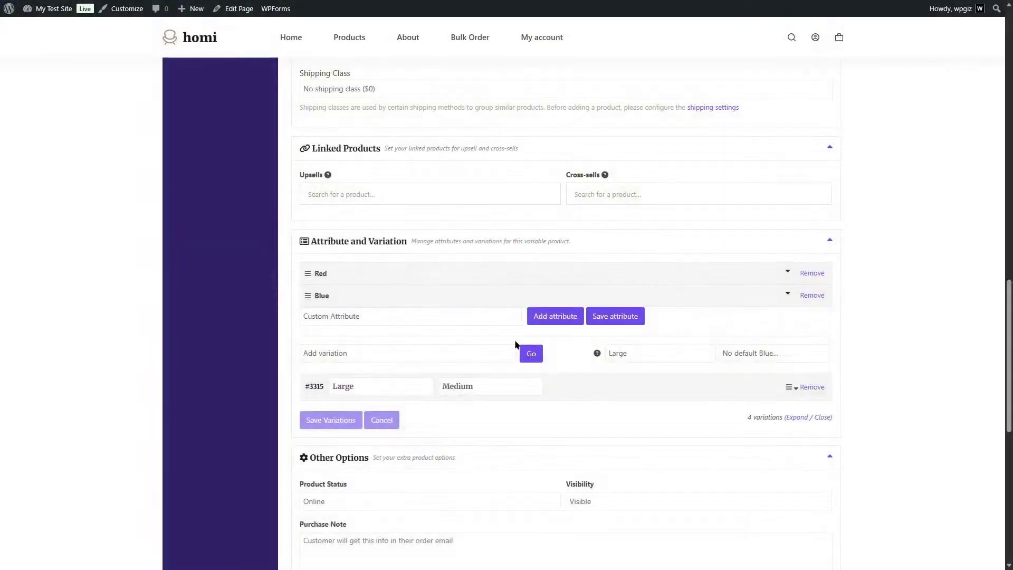
Set the generated variation to apply to Any Red and Any Blue.
left_click(392, 389)
left_click(379, 406)
left_click(489, 386)
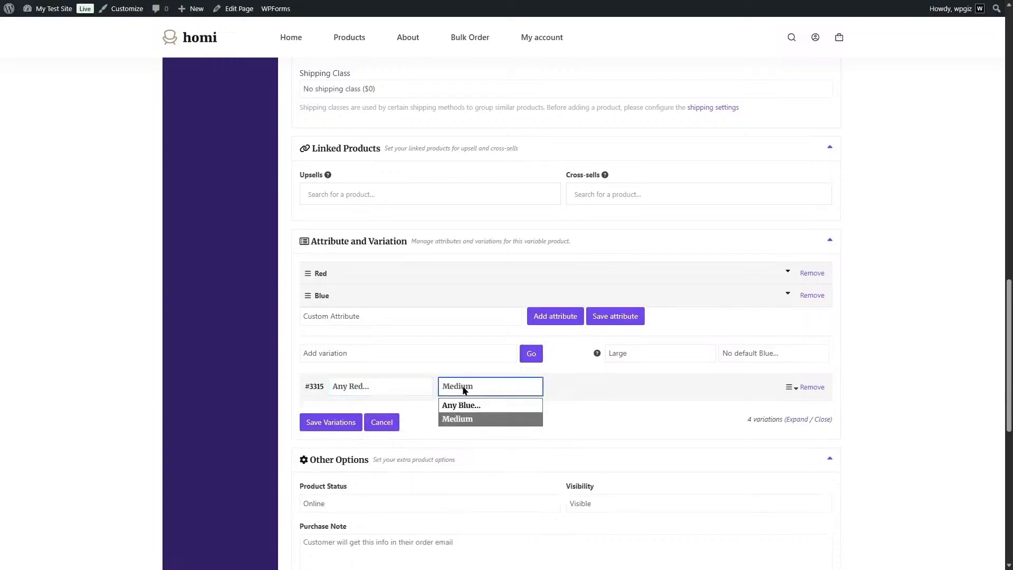
left_click(466, 405)
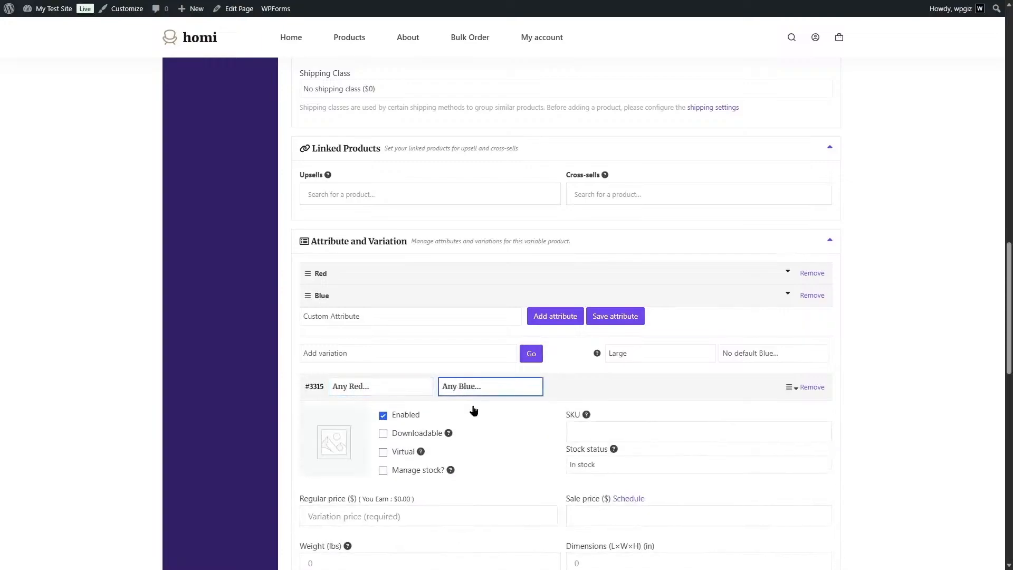
left_click(397, 392)
left_click(351, 405)
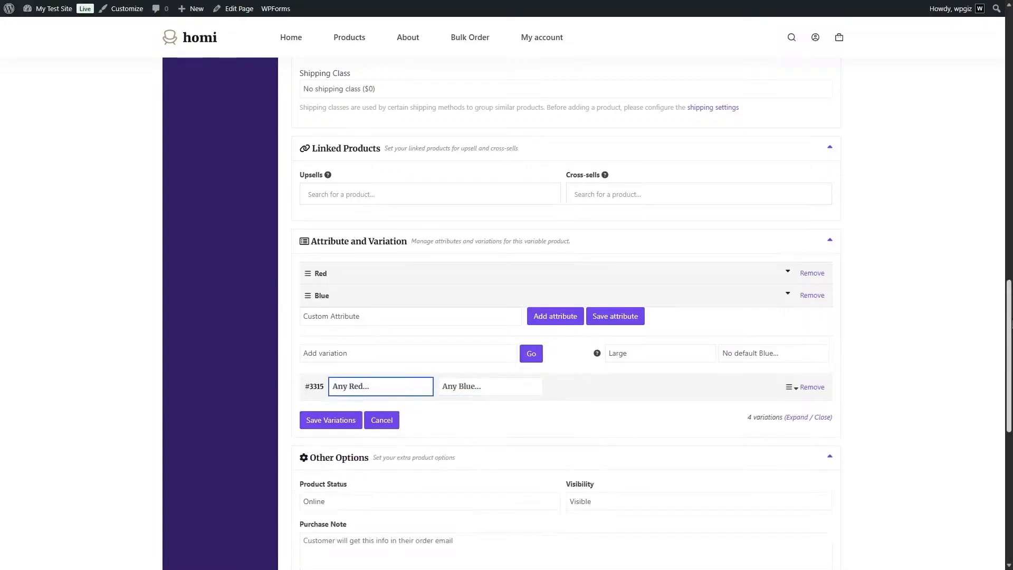
Give the variation a regular price of 85, enable wholesale at price 55 with quantity 10, and save the variations.
left_click(582, 372)
scroll(582, 372, "down", 5)
left_click_drag(1012, 366, 1012, 387)
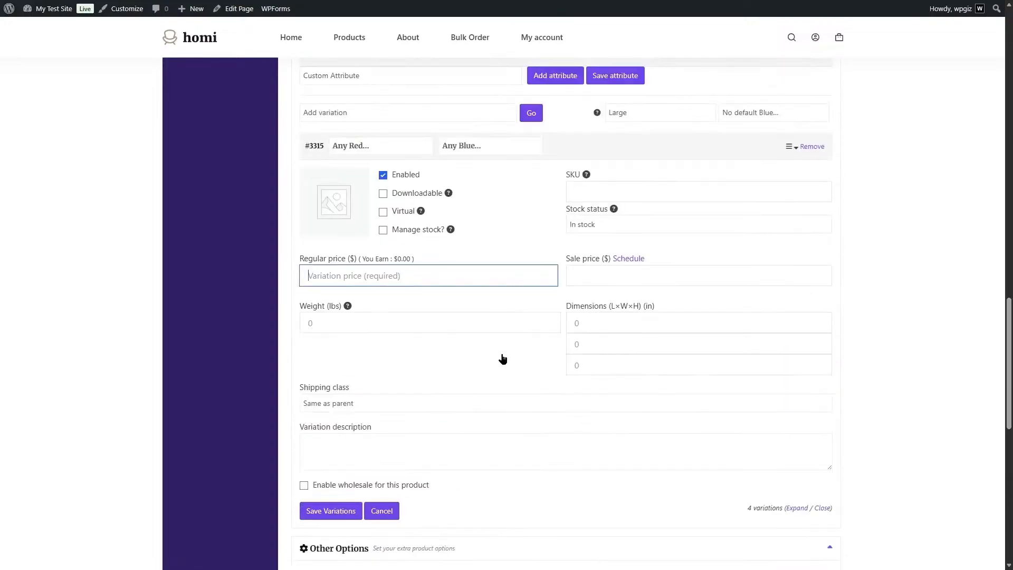
scroll(503, 359, "down", 5)
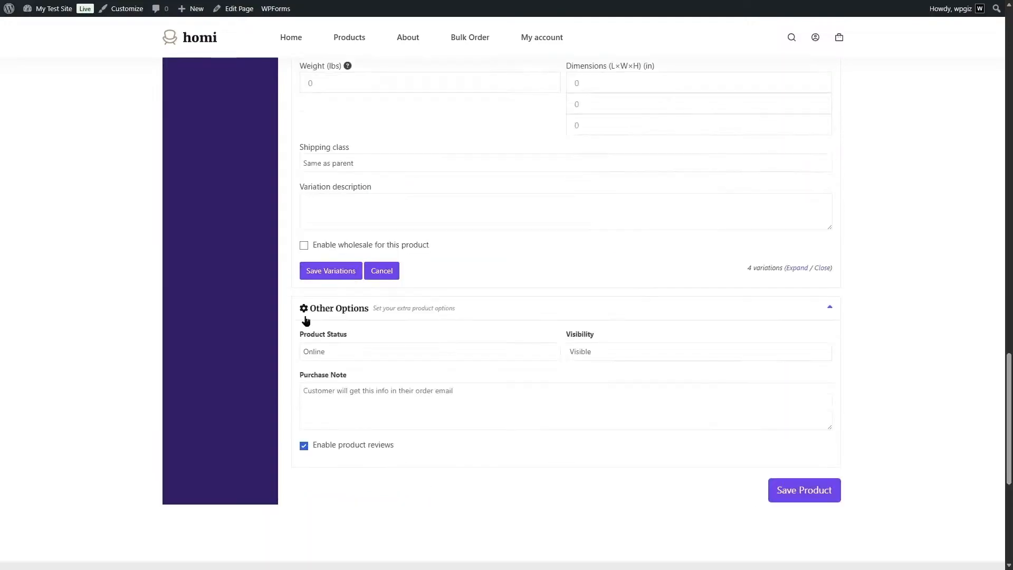
left_click(304, 245)
left_click(390, 282)
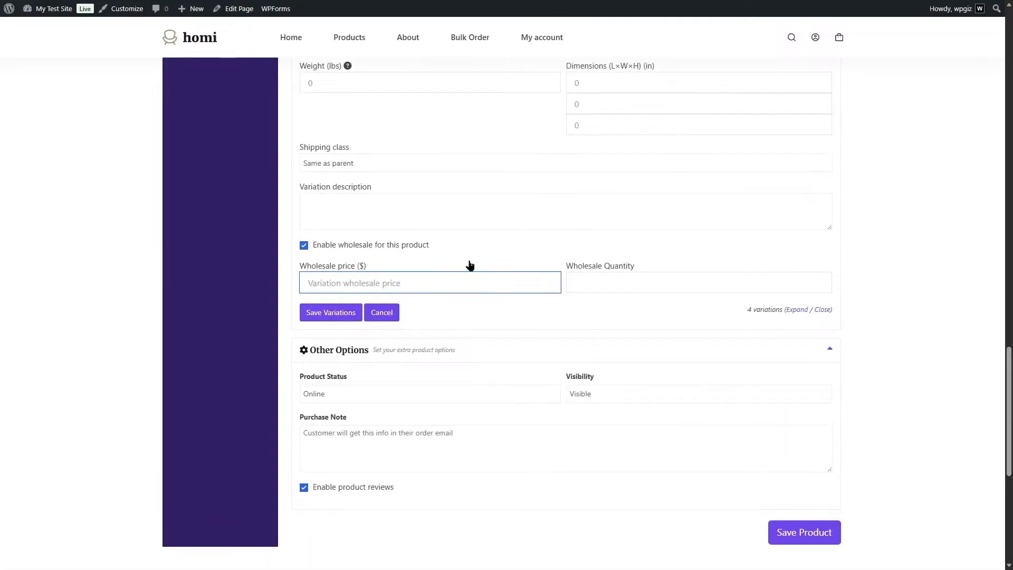
type("55")
left_click(623, 282)
type("10")
left_click(306, 313)
Reopen the saved variation's details and set its wholesale price to 50.
scroll(310, 317, "down", 7)
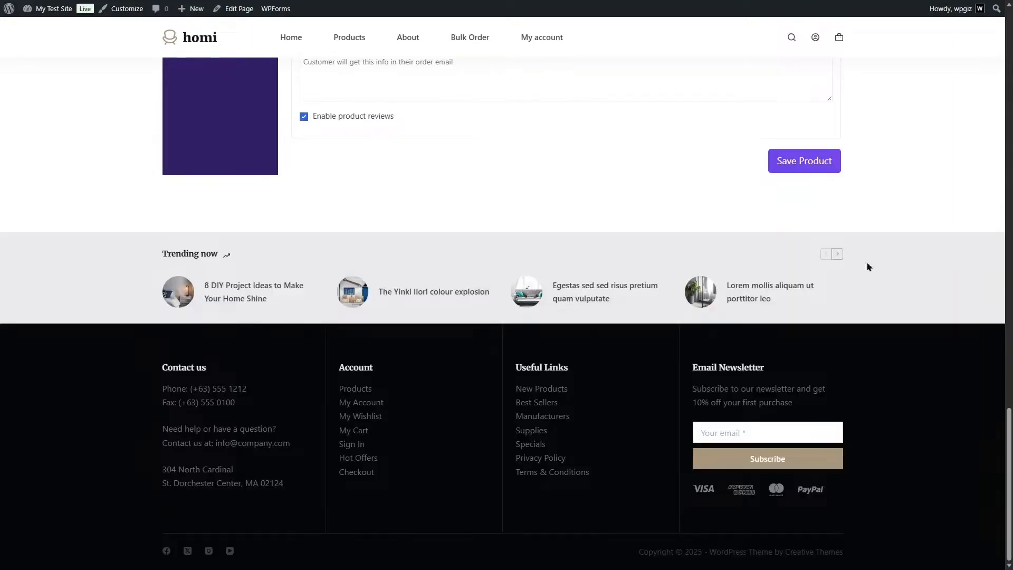
scroll(774, 247, "up", 9)
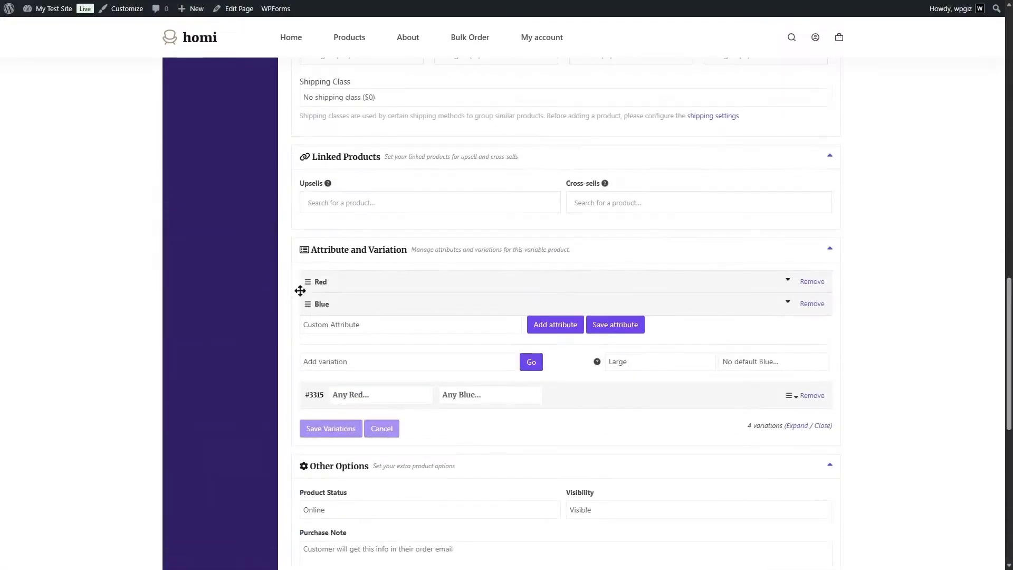
left_click(453, 395)
left_click(603, 402)
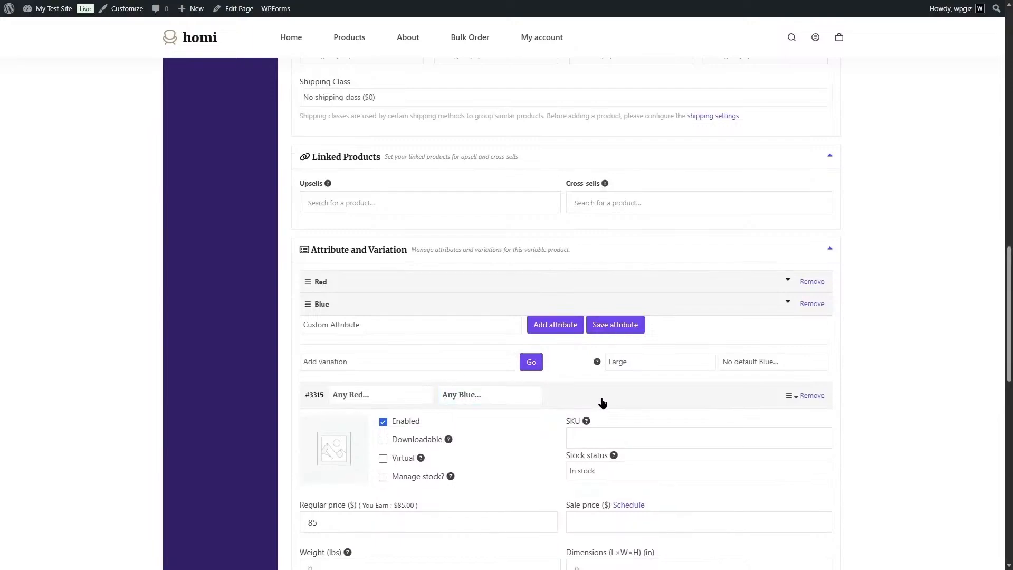
left_click(515, 401)
left_click_drag(1009, 296, 1010, 377)
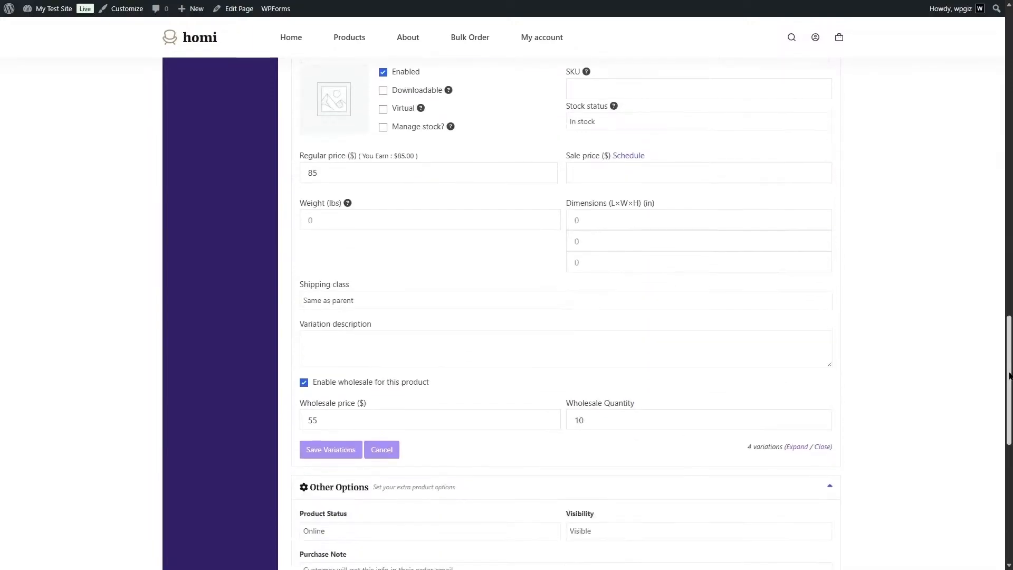
left_click_drag(346, 419, 287, 425)
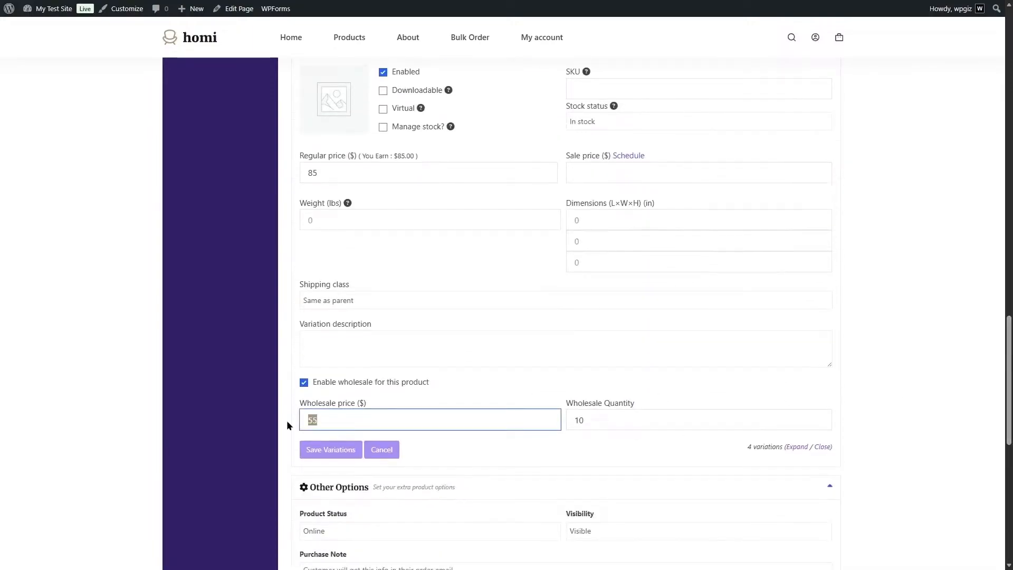
type("50")
Set the variation's regular price to 80, then save the variations and the Chair 2 product.
left_click(474, 169)
left_click_drag(318, 172, 313, 173)
type("0")
left_click(334, 448)
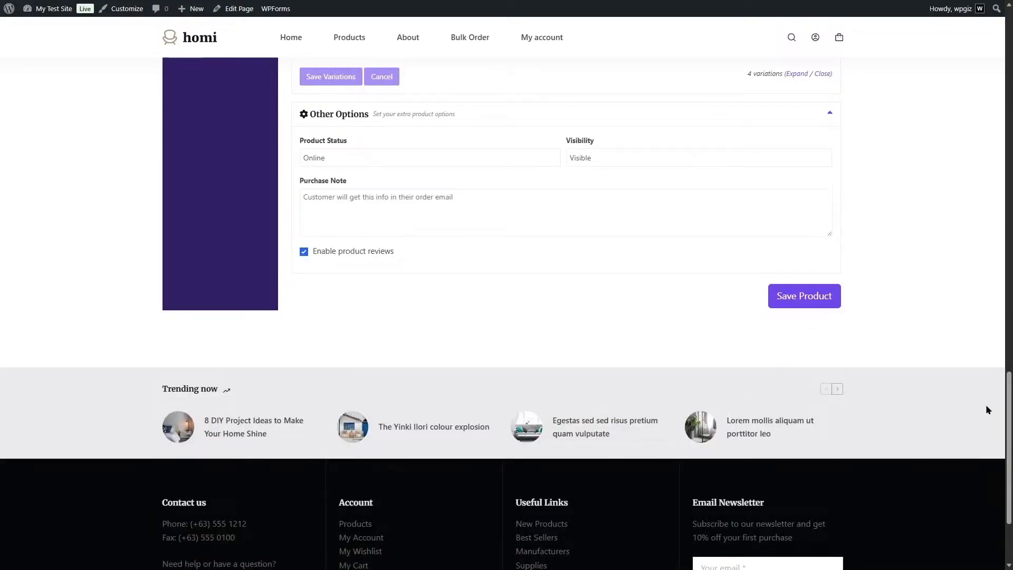
left_click(810, 303)
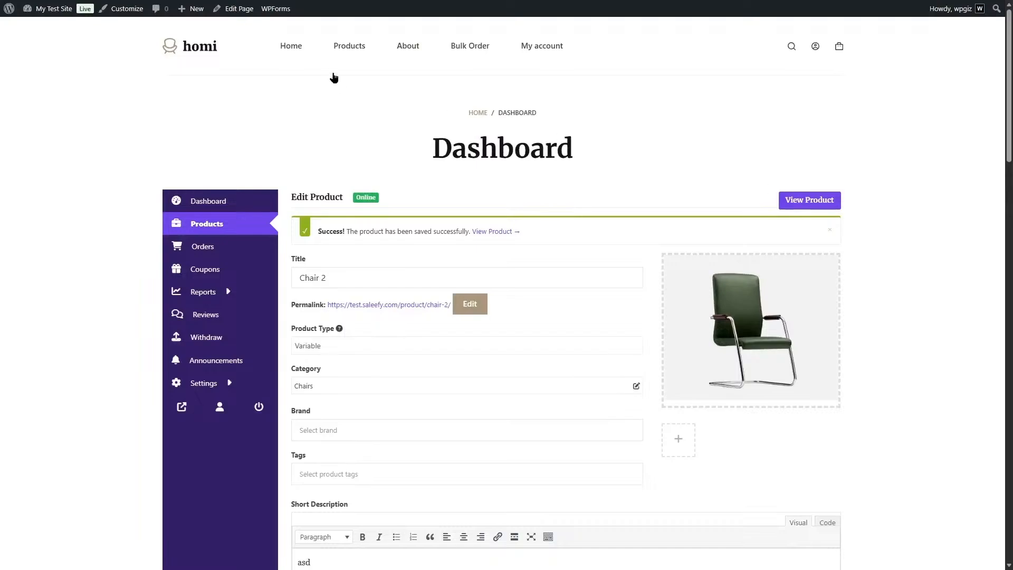
Open Chair 2 from the shop's product listing and check its variation options and pricing.
left_click(339, 49)
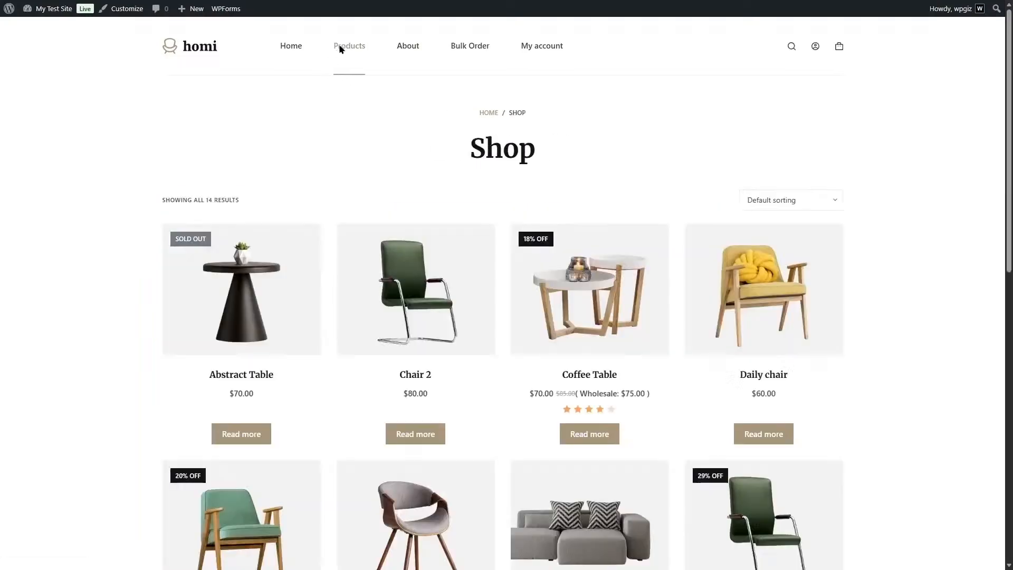
left_click(406, 309)
left_click(581, 385)
left_click(576, 420)
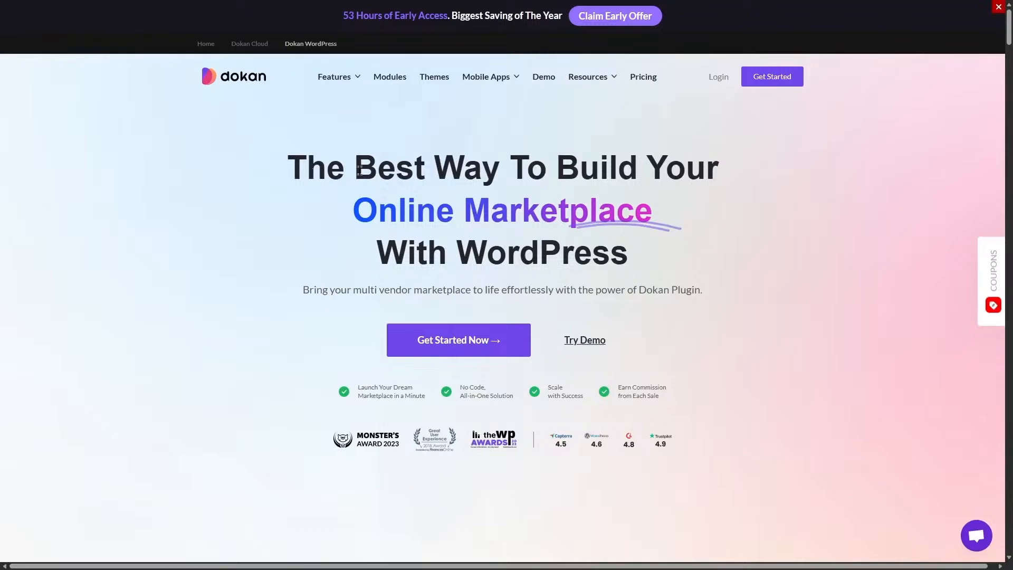
Open the pricing page on the Dokan website and review the lifetime plan prices and features.
left_click(647, 74)
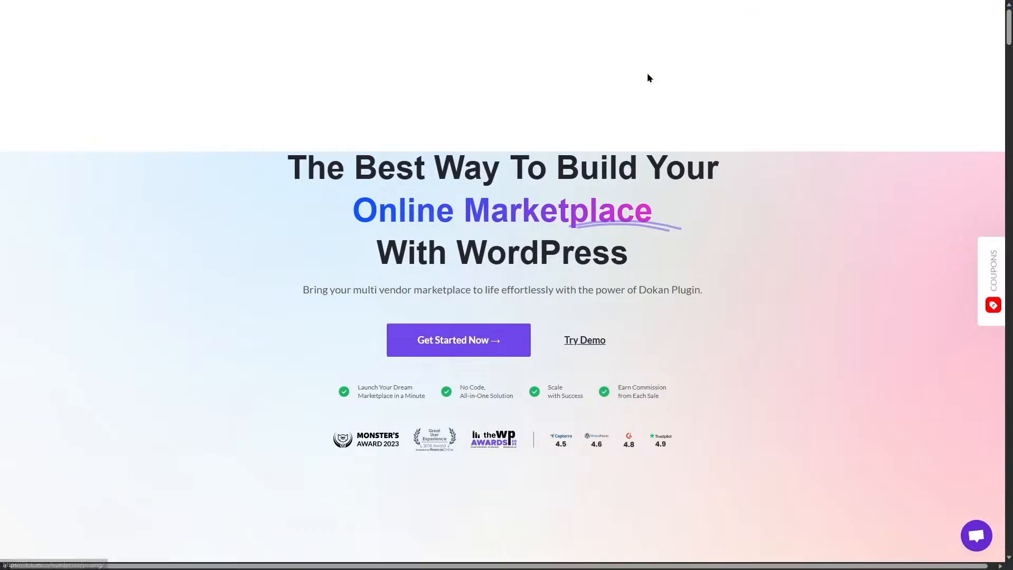
scroll(647, 74, "down", 5)
scroll(503, 285, "down", 5)
scroll(502, 285, "down", 8)
scroll(488, 183, "down", 4)
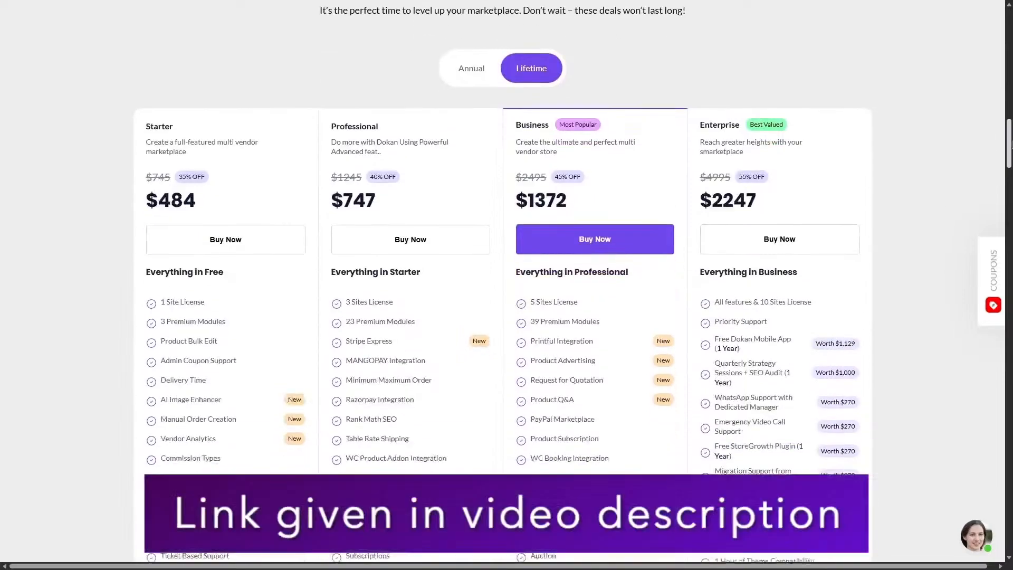
scroll(488, 183, "up", 2)
Compare the annual and lifetime prices and included features of the Dokan plans.
left_click(488, 183)
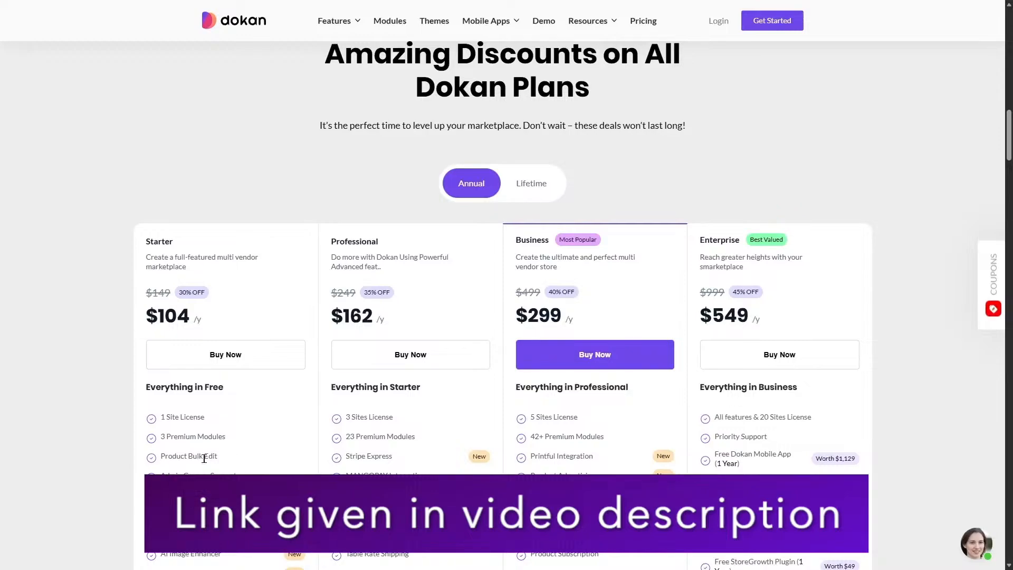
scroll(359, 207, "down", 1)
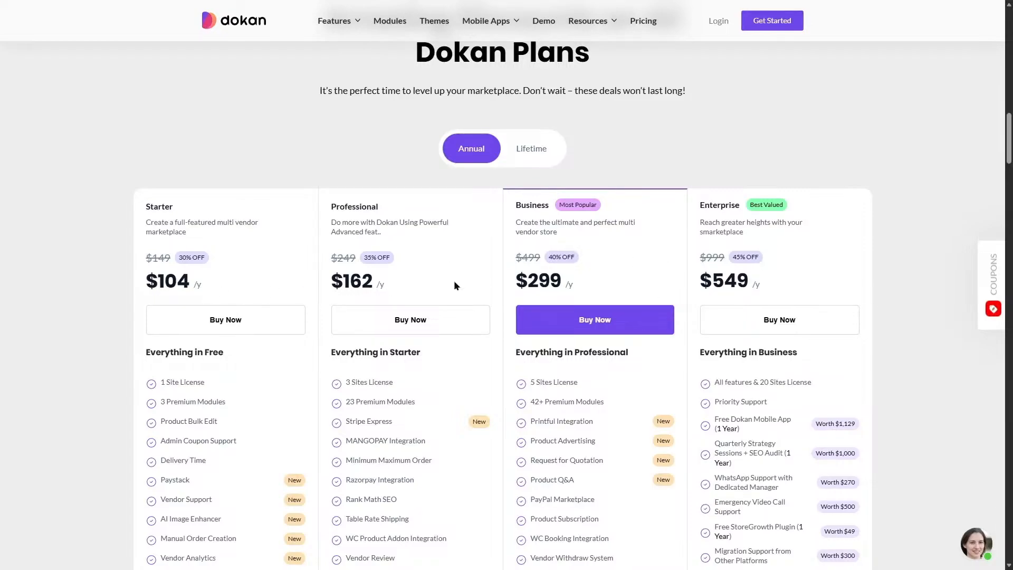
scroll(217, 297, "down", 1)
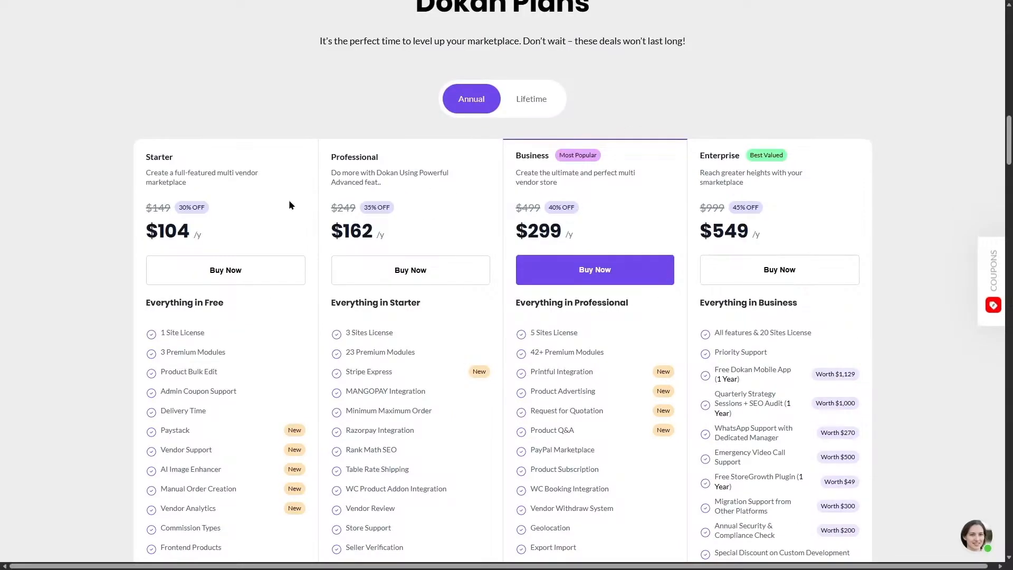
left_click(531, 115)
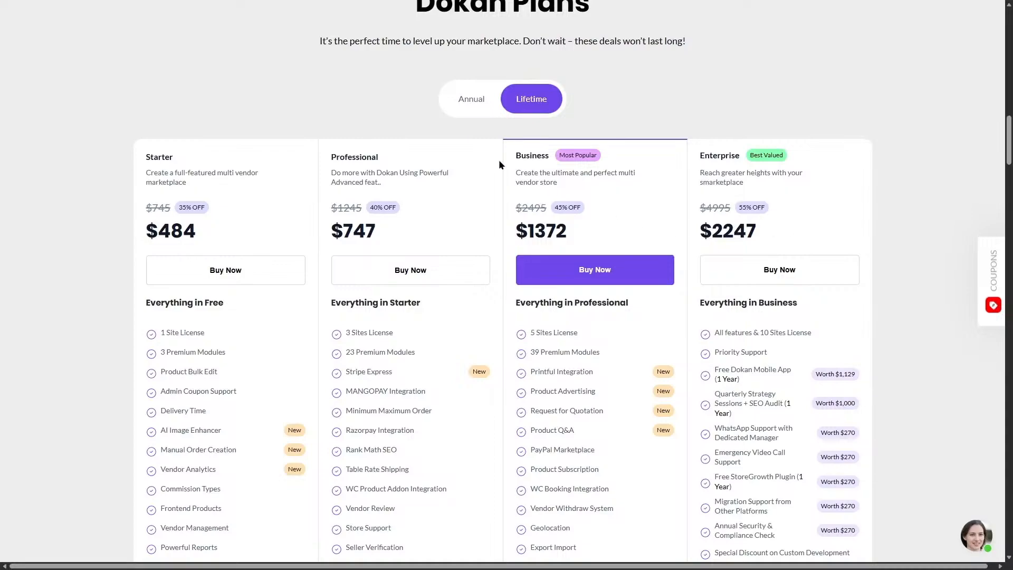
scroll(631, 48, "down", 1)
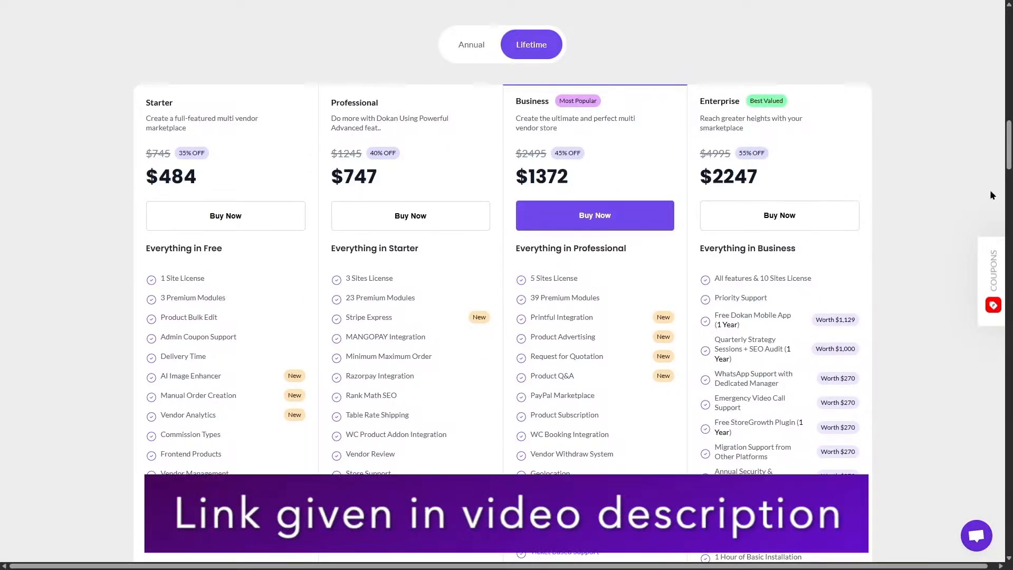
Open the Dokan website's Modules page and browse the premium modules and the plans offering them.
left_click_drag(1009, 135, 1009, 22)
left_click(390, 42)
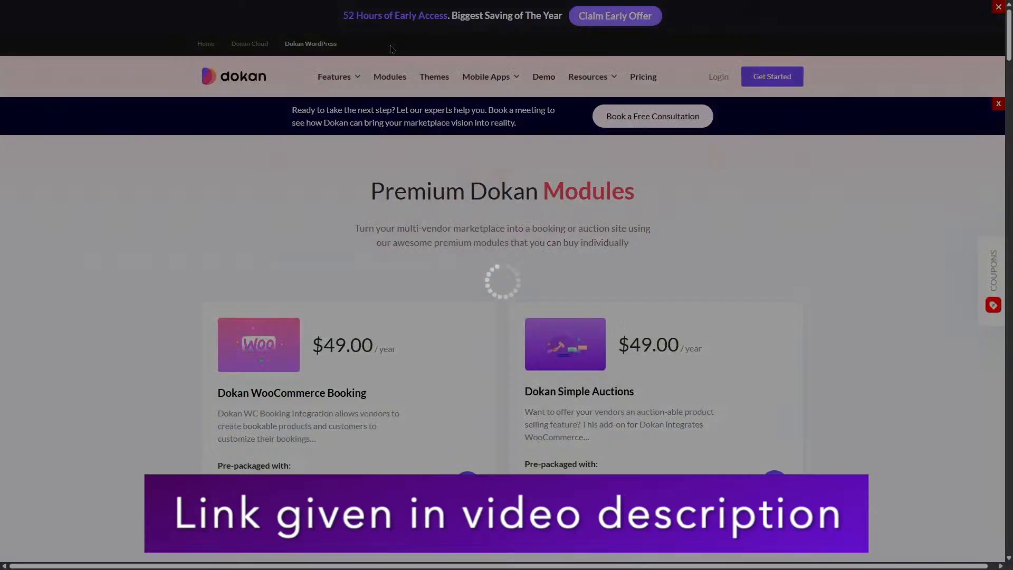
scroll(977, 51, "down", 9)
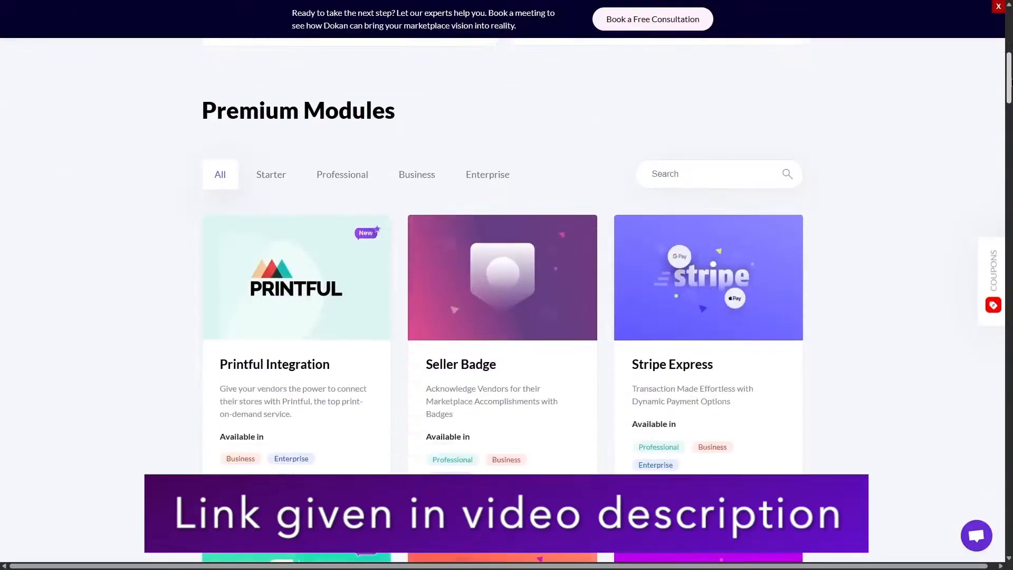